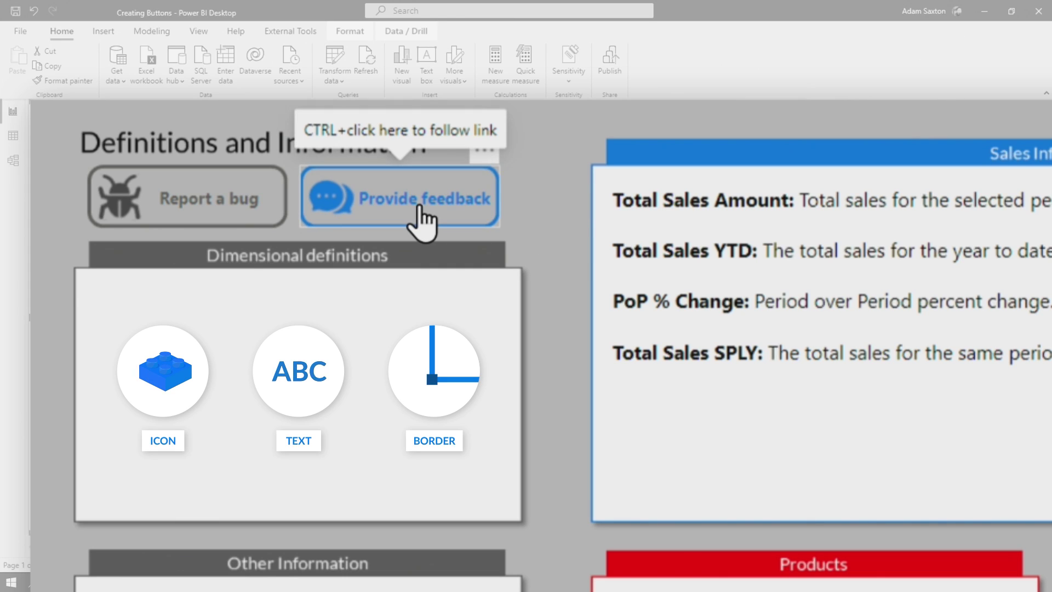
Try the existing Provide feedback button, then insert a blank button on a new page
ctrl+click(418, 206)
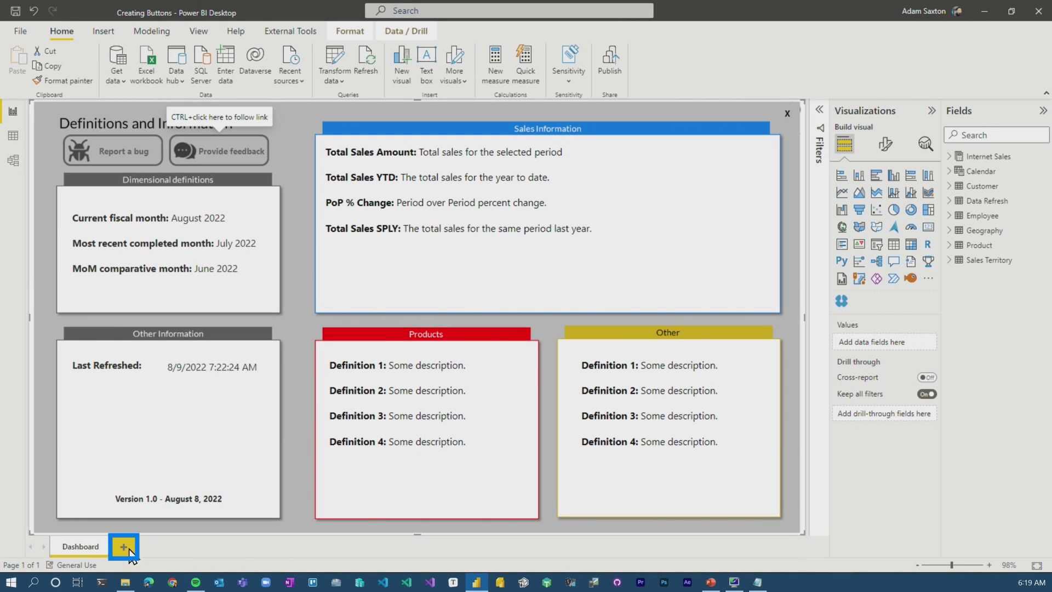
click(124, 547)
click(104, 32)
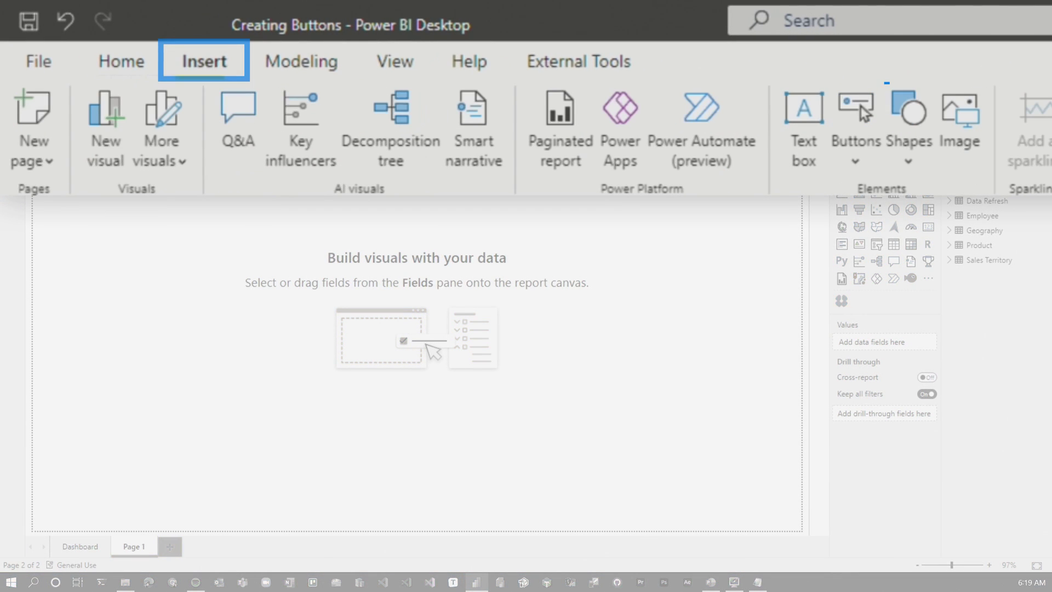
click(841, 156)
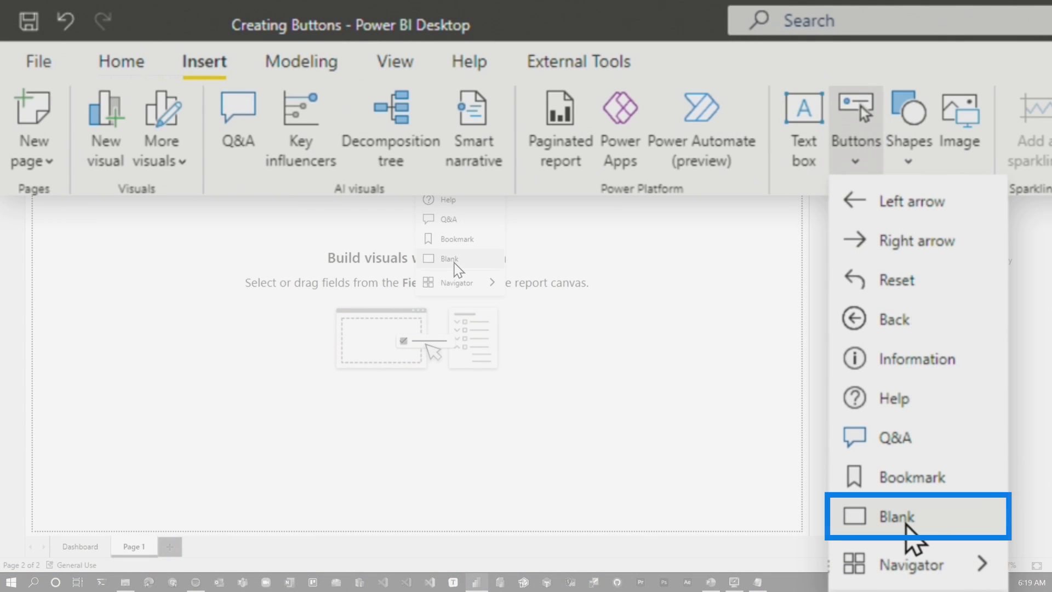
click(906, 524)
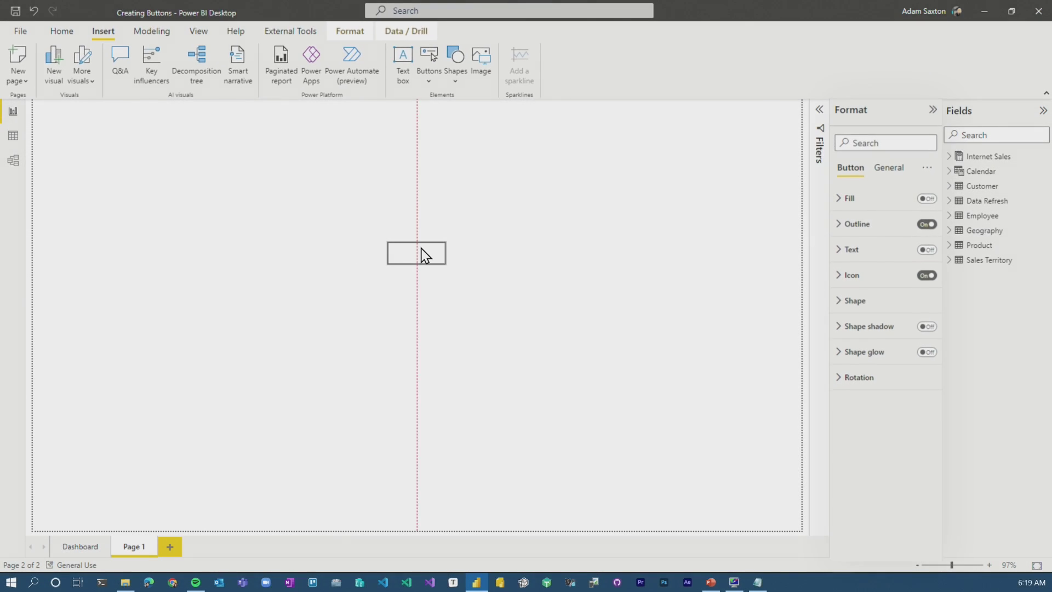
Enlarge the blank button and switch on its button text under Style
drag(445, 264, 571, 309)
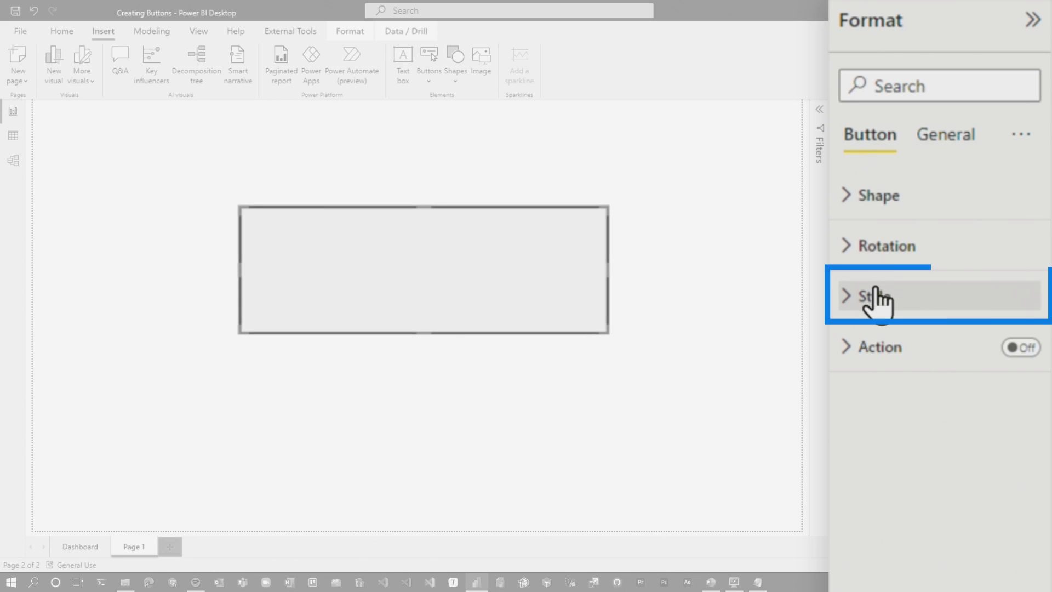
click(894, 312)
scroll(863, 165, down, 5)
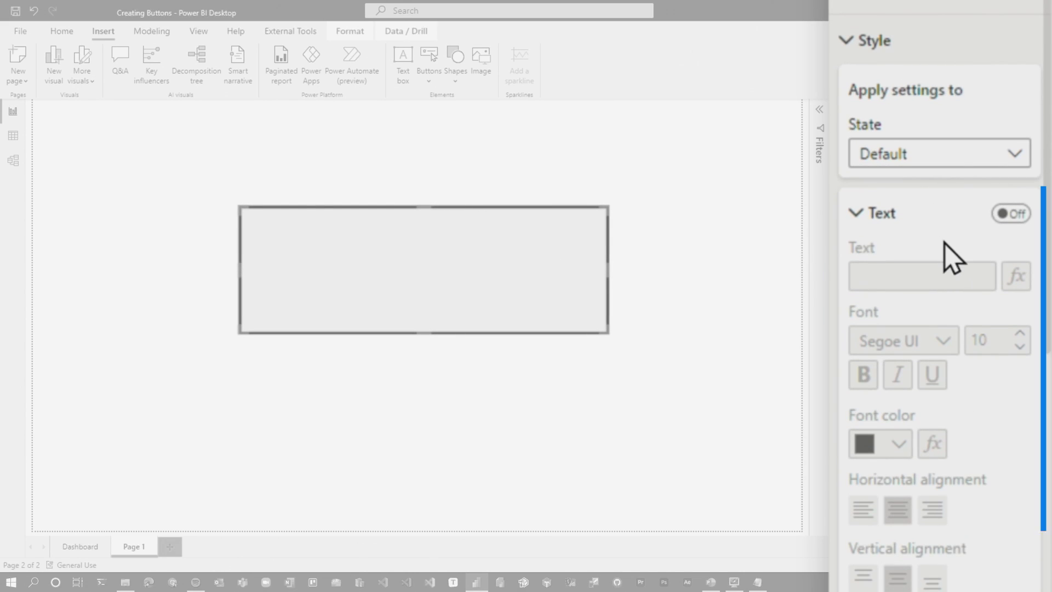
click(1011, 214)
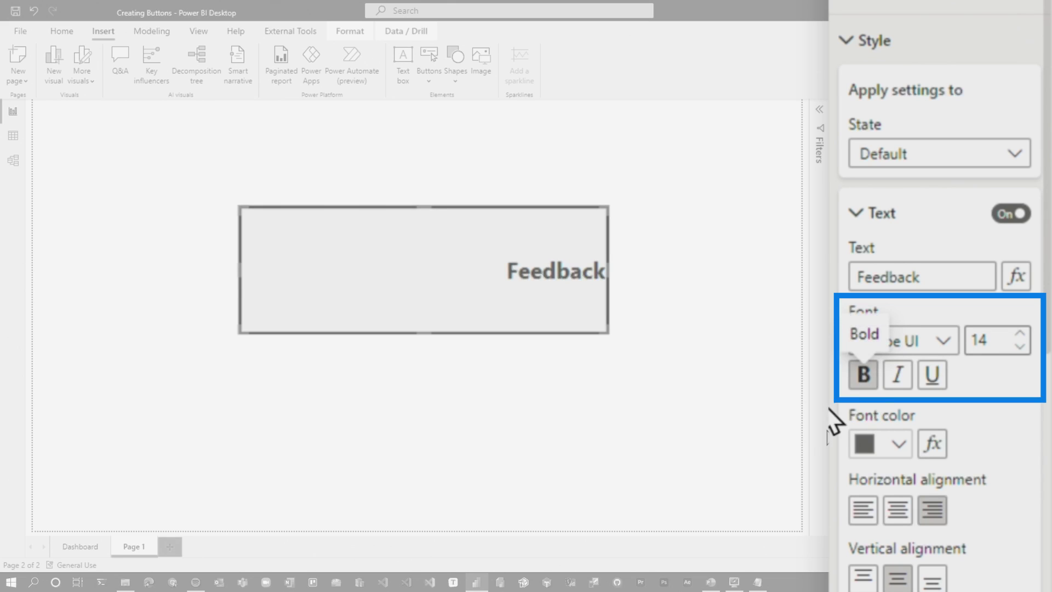
scroll(1010, 469, down, 3)
scroll(981, 474, down, 2)
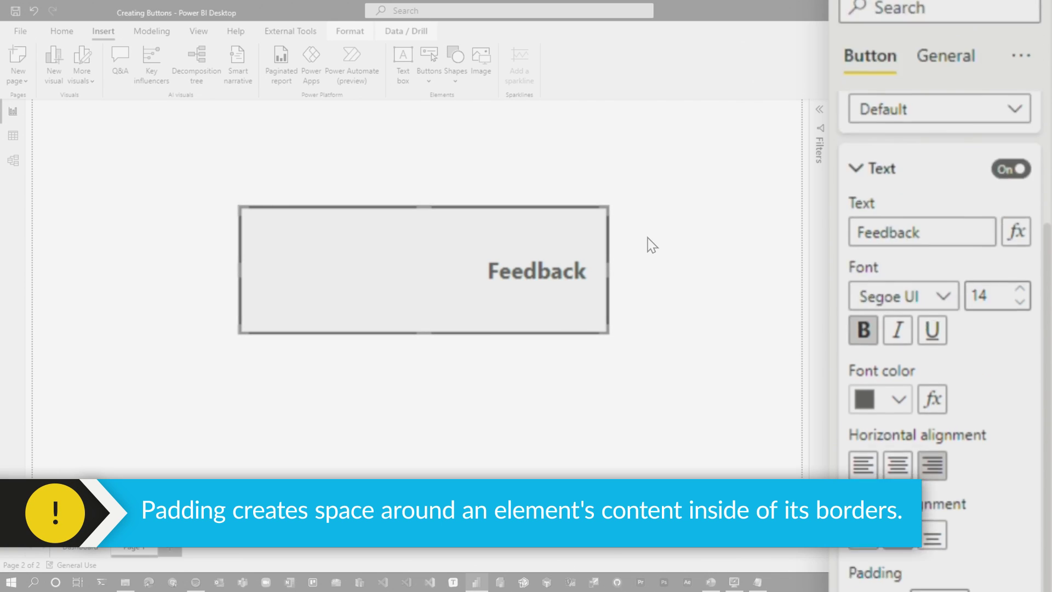
Give the Feedback button a Rounded Rectangle shape, then deselect and reselect it
click(899, 201)
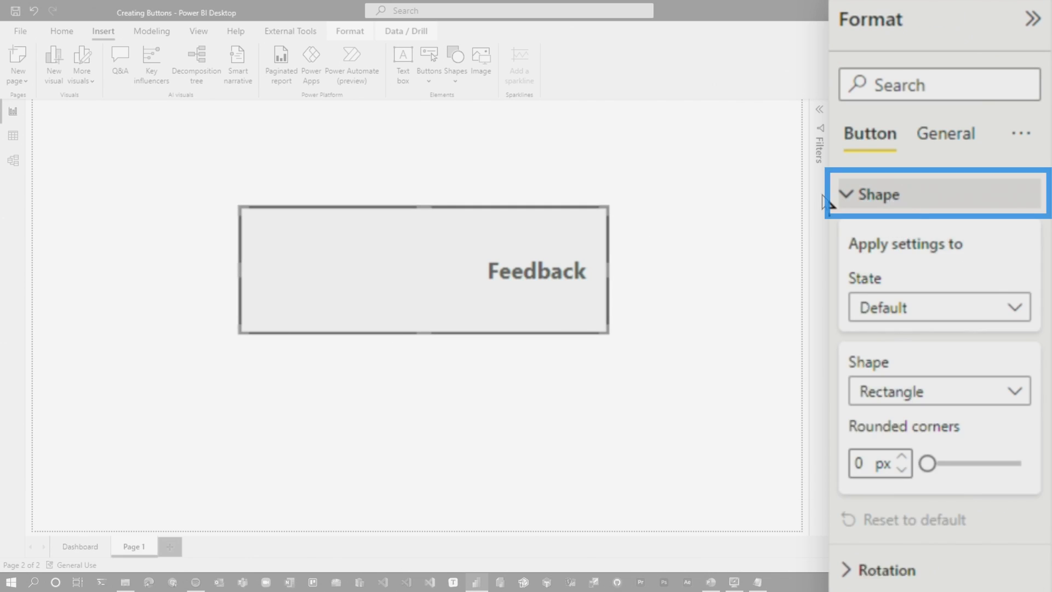
click(948, 394)
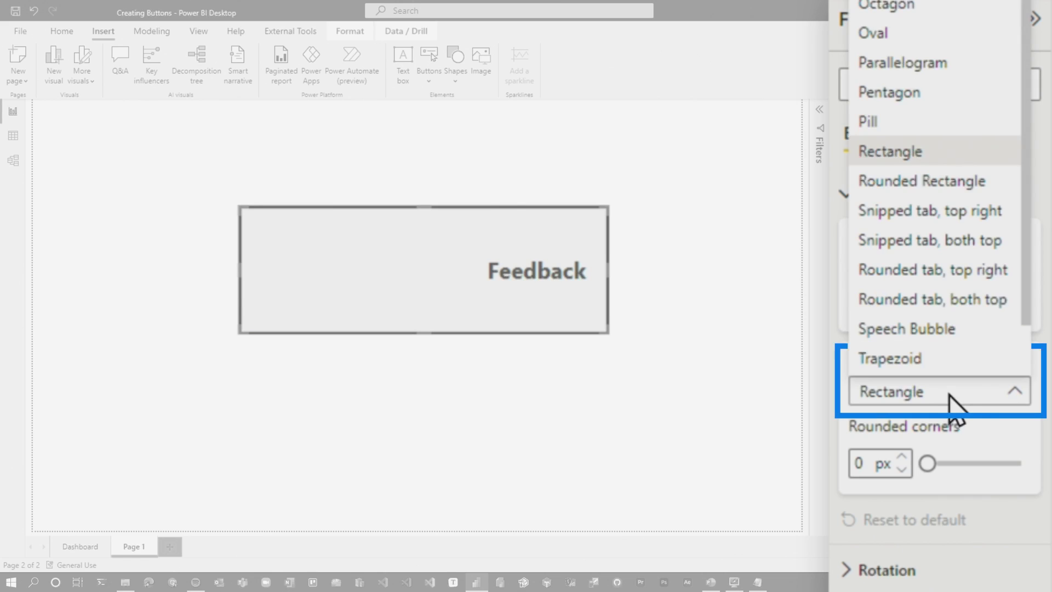
click(945, 183)
click(692, 296)
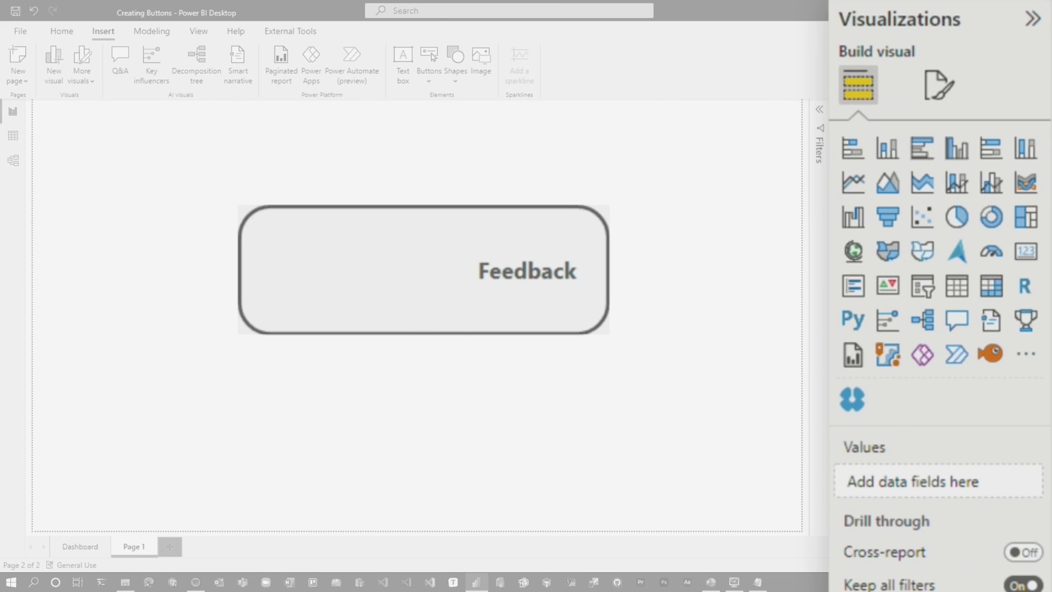
click(361, 303)
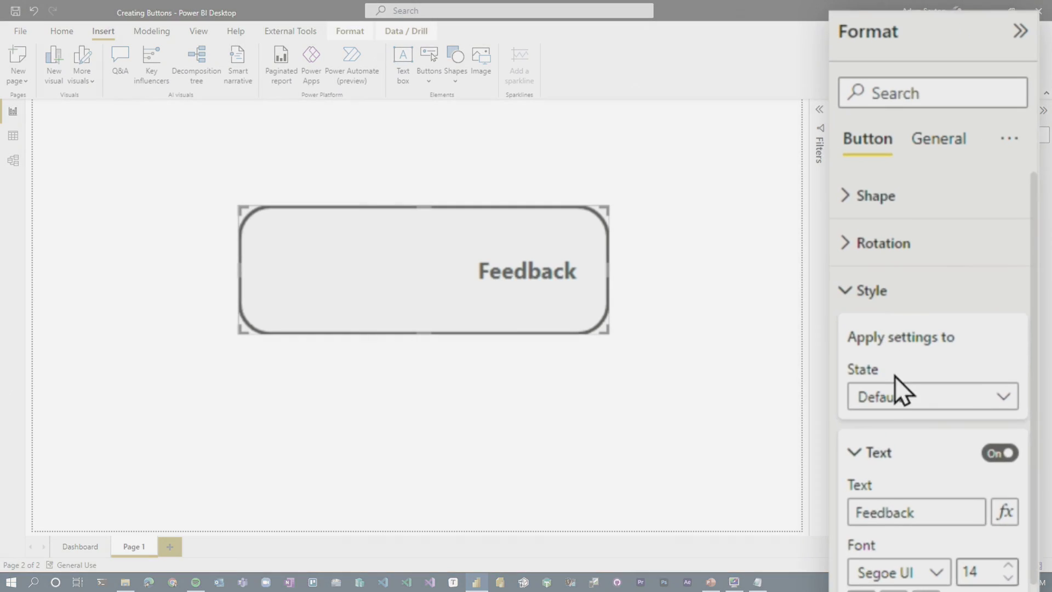
scroll(894, 477, down, 3)
scroll(900, 476, down, 5)
scroll(902, 479, down, 5)
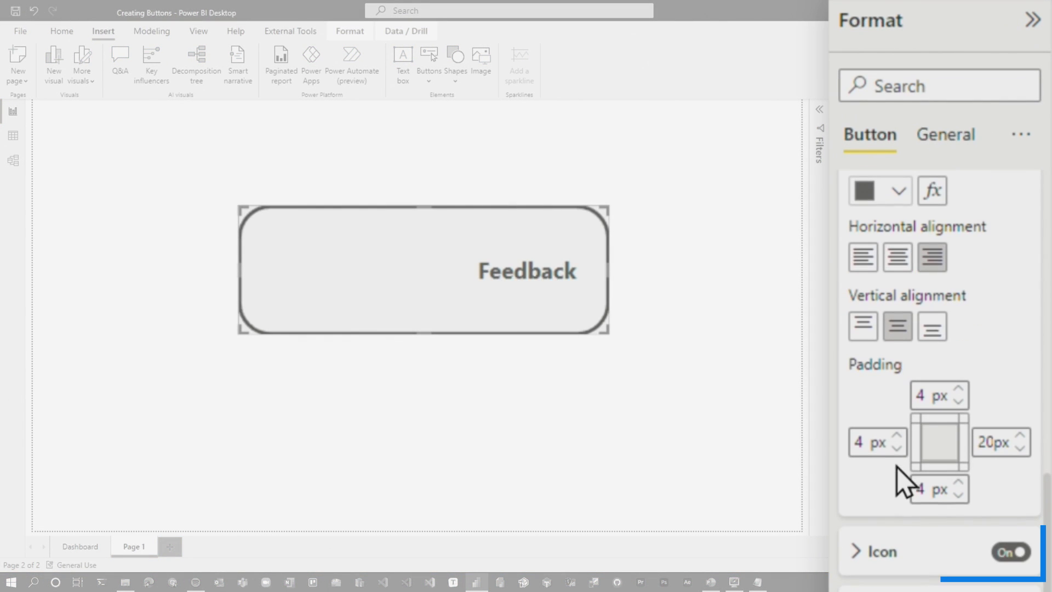
Add a Left arrow icon, then shrink the Feedback button and move it toward the centre
click(878, 563)
scroll(896, 412, down, 5)
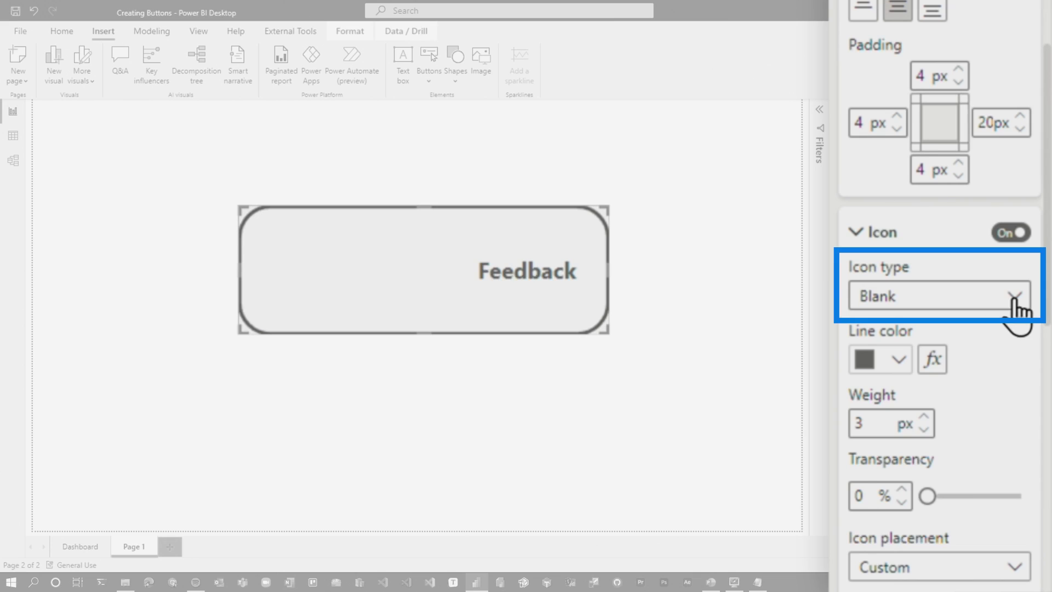
click(1016, 300)
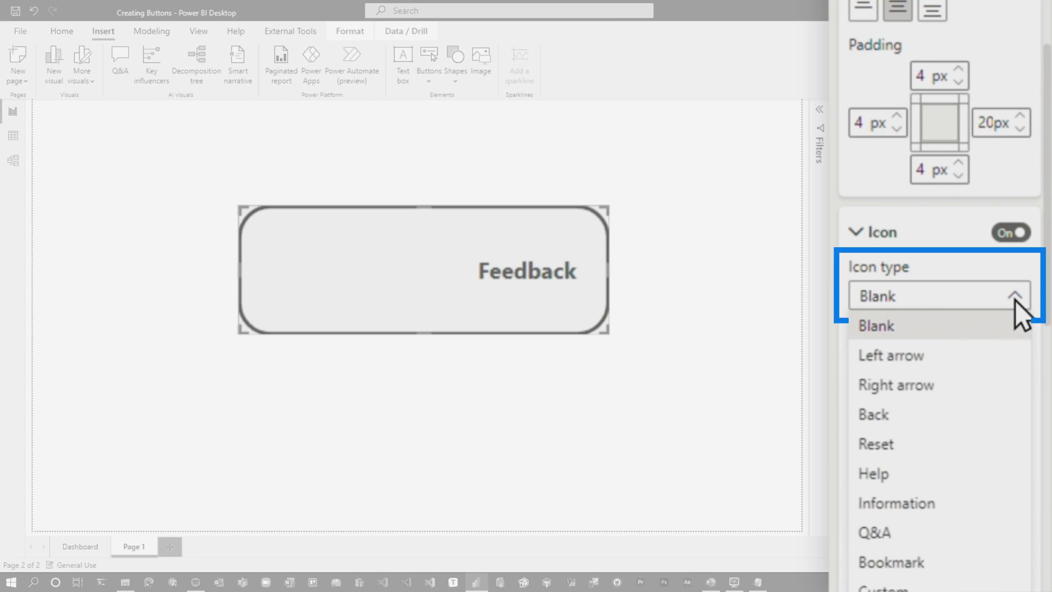
click(982, 362)
scroll(978, 407, down, 1)
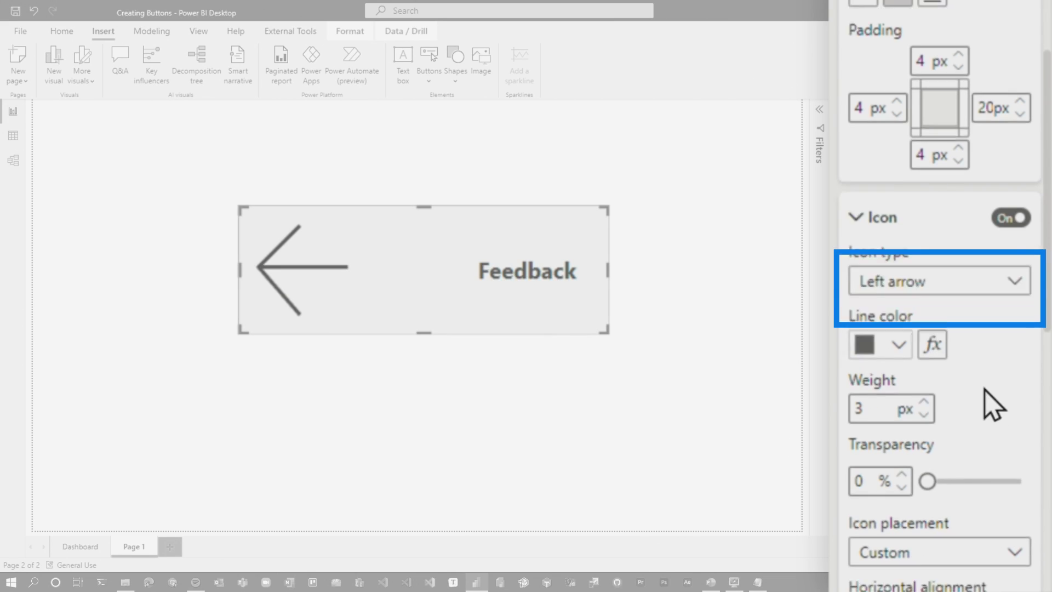
scroll(946, 329, down, 4)
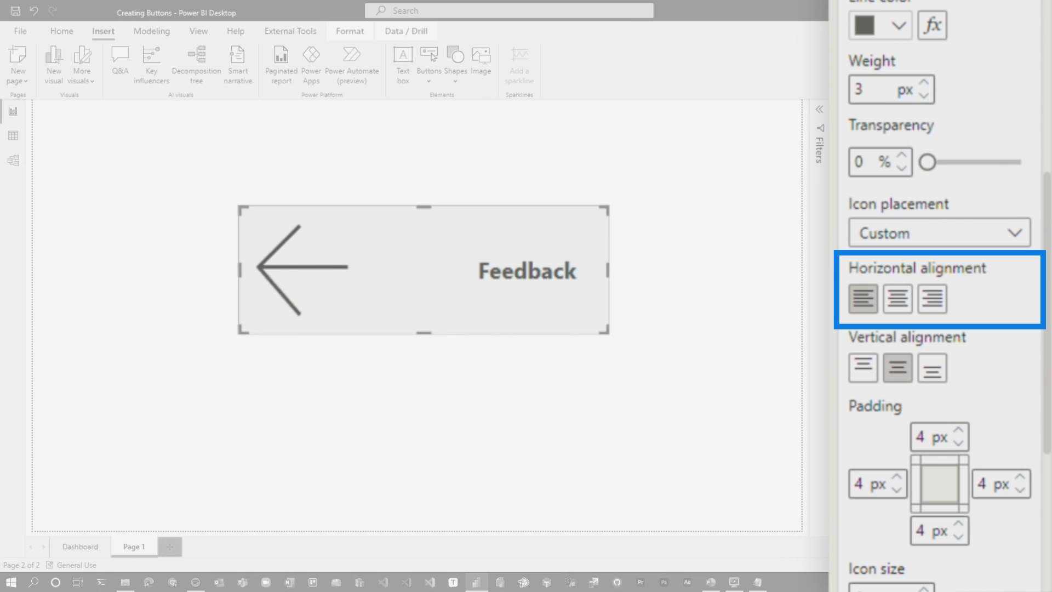
drag(566, 331, 435, 267)
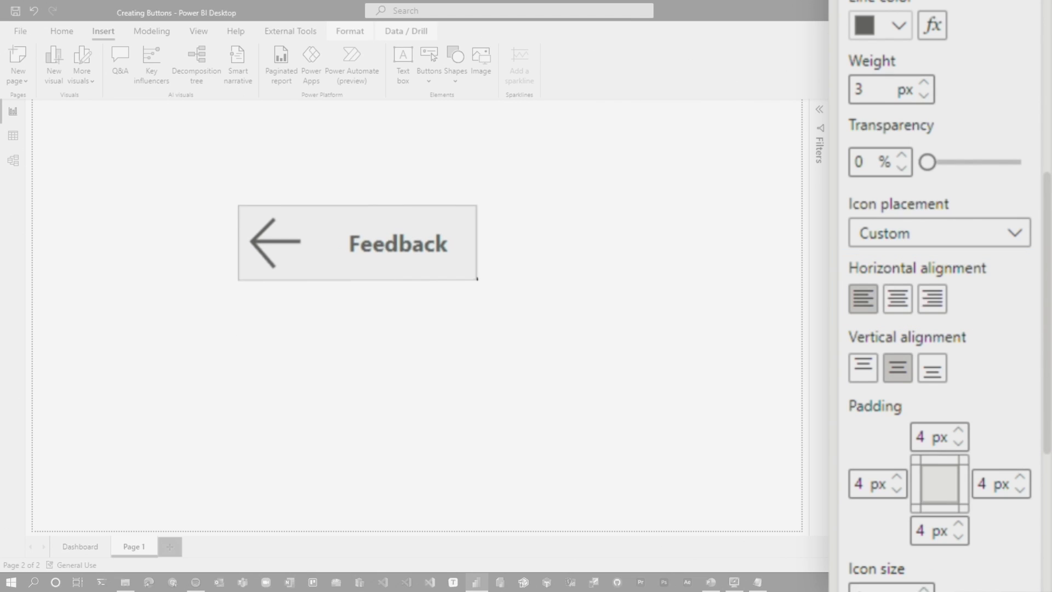
drag(324, 222, 383, 240)
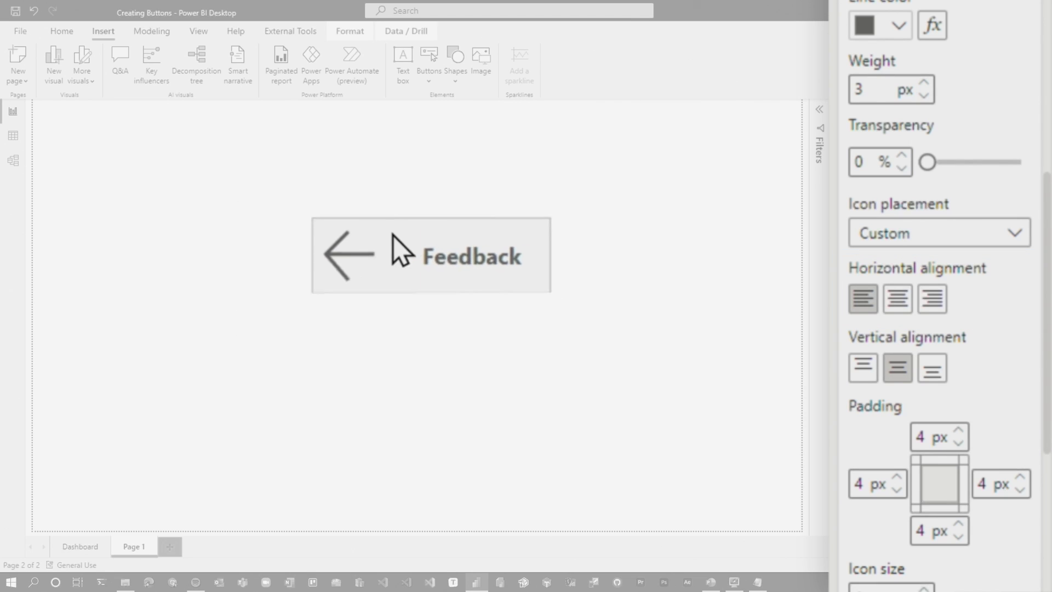
scroll(945, 288, up, 1)
scroll(981, 159, up, 2)
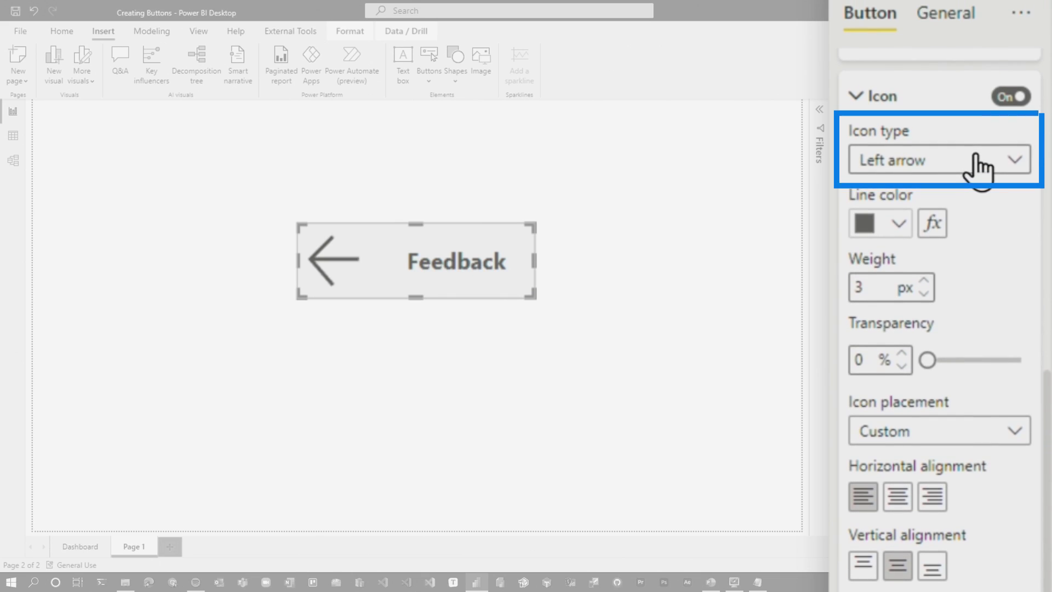
Change the icon type to Custom and browse for an image file
click(978, 158)
click(888, 457)
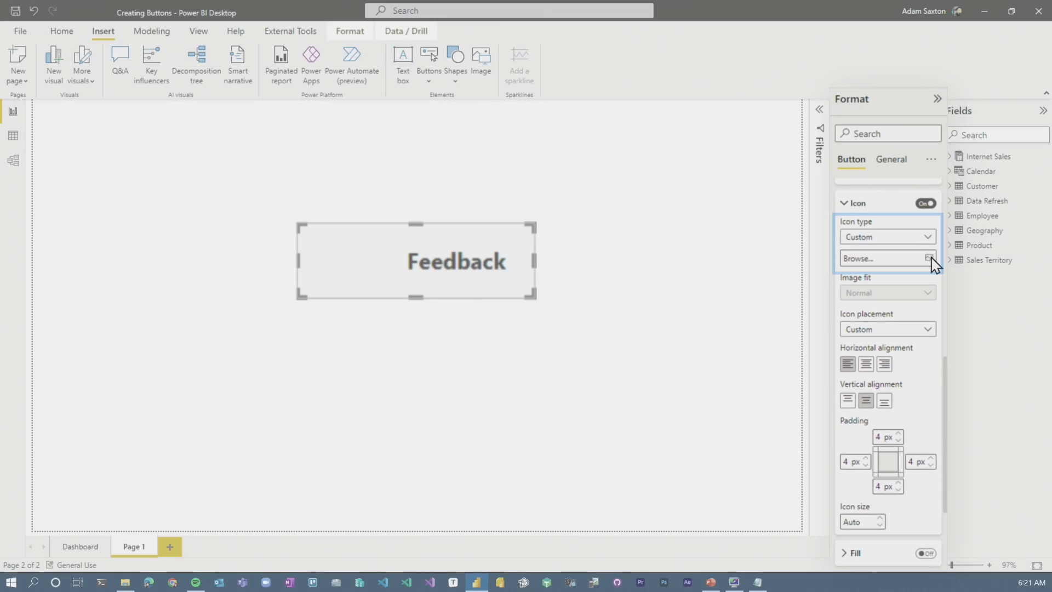
click(930, 259)
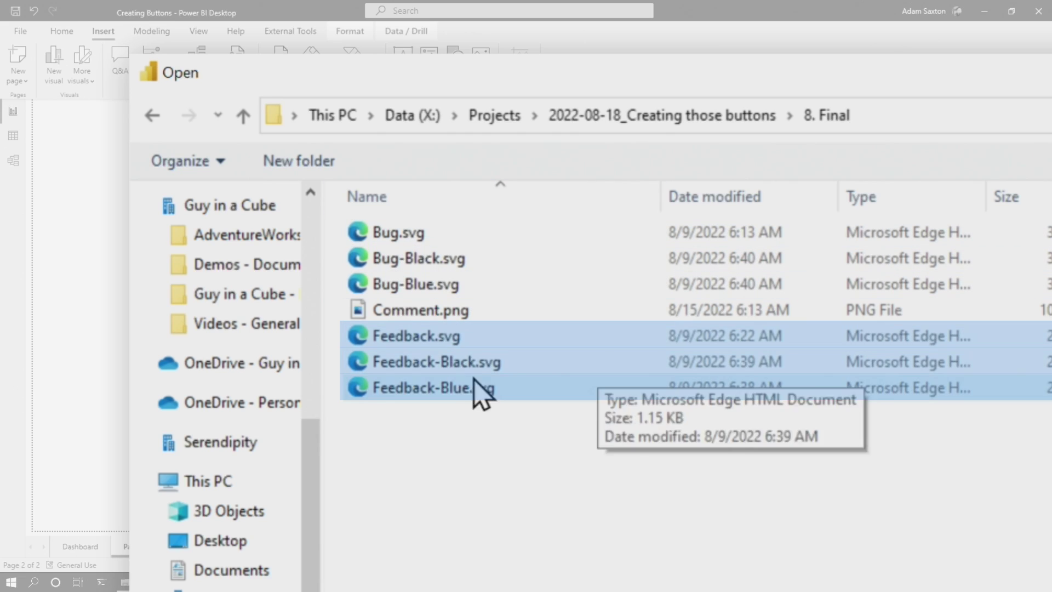
Load Feedback.svg as the button icon, then reselect the button and show its Style text options
click(410, 324)
double_click(410, 322)
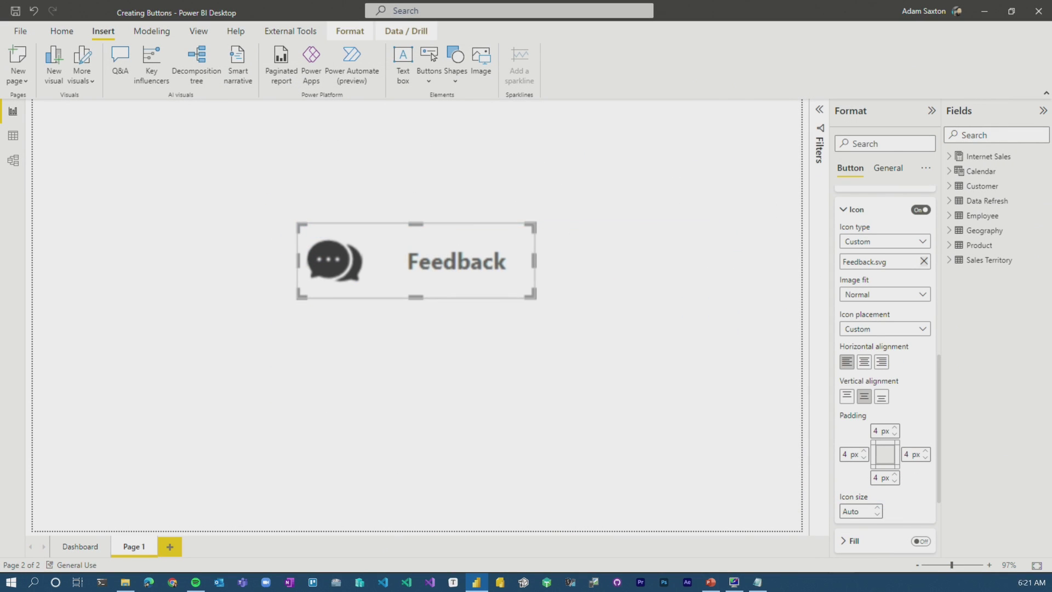
click(585, 386)
click(378, 296)
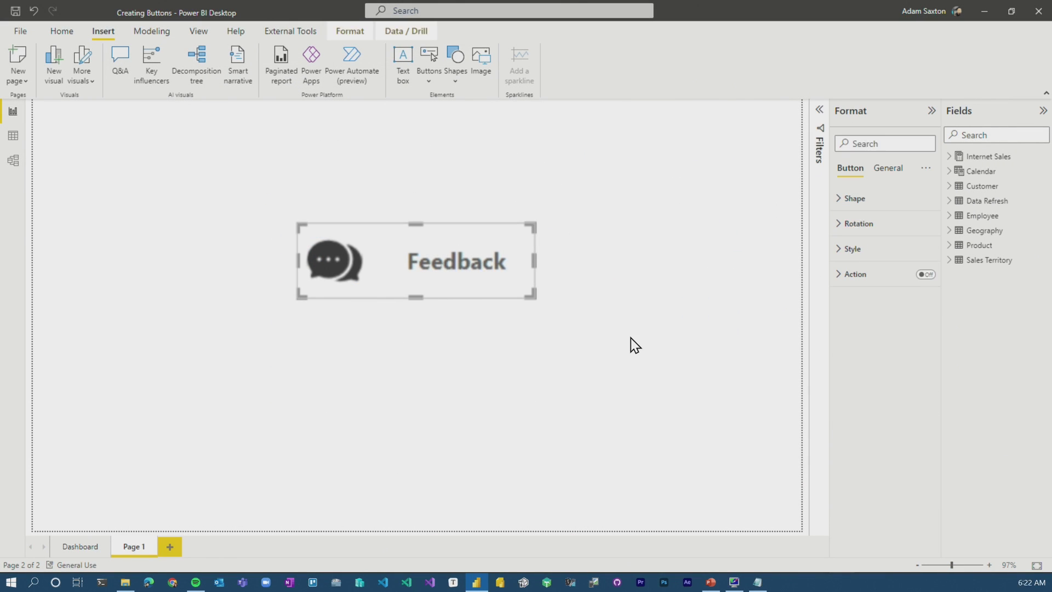
click(852, 249)
click(855, 339)
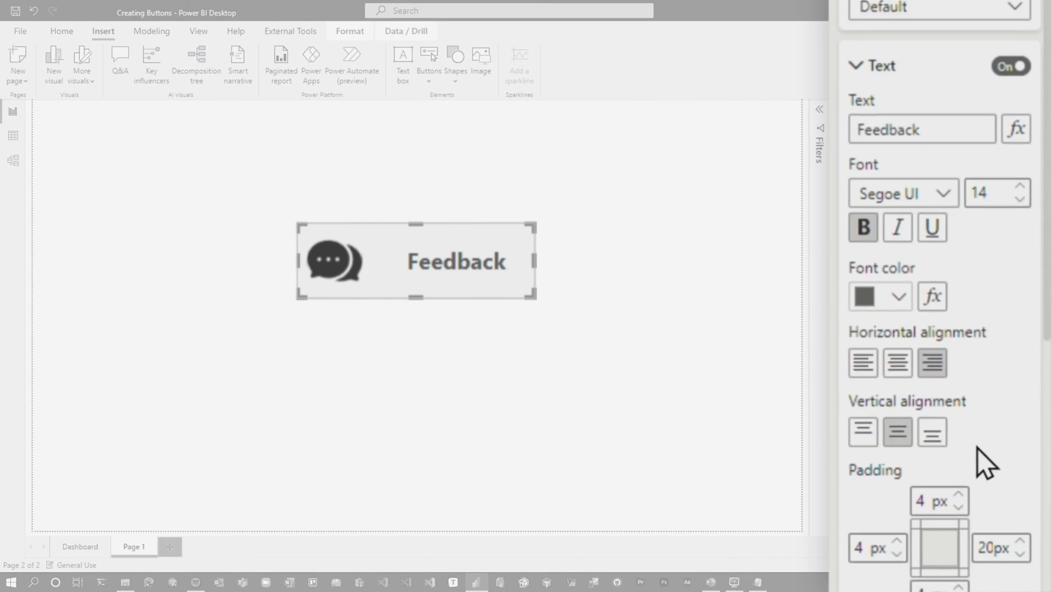
scroll(977, 448, down, 5)
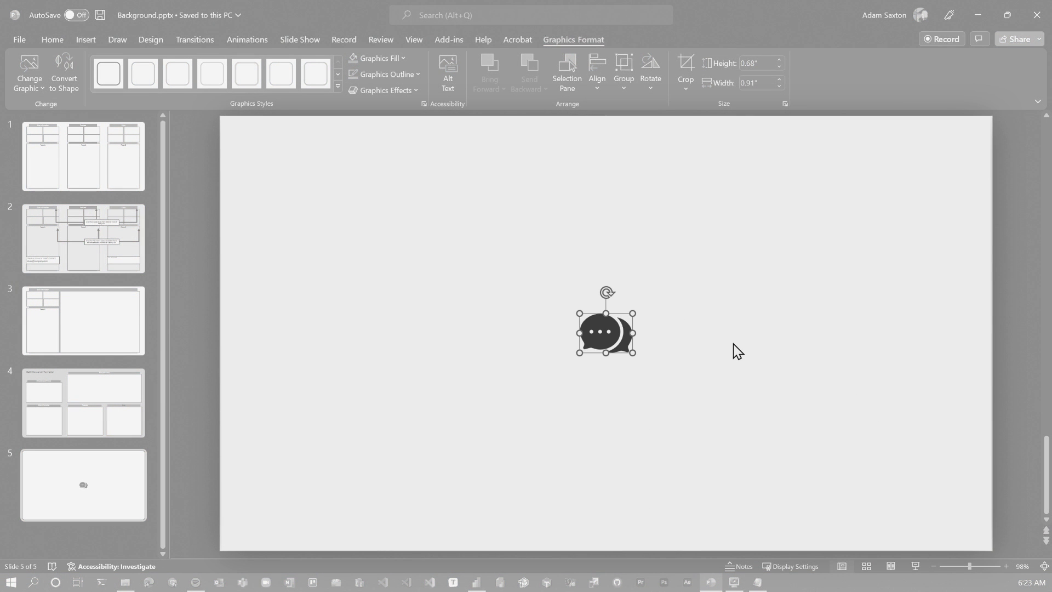
Deselect the speech-bubble graphic, then bring up its right-click options
click(735, 351)
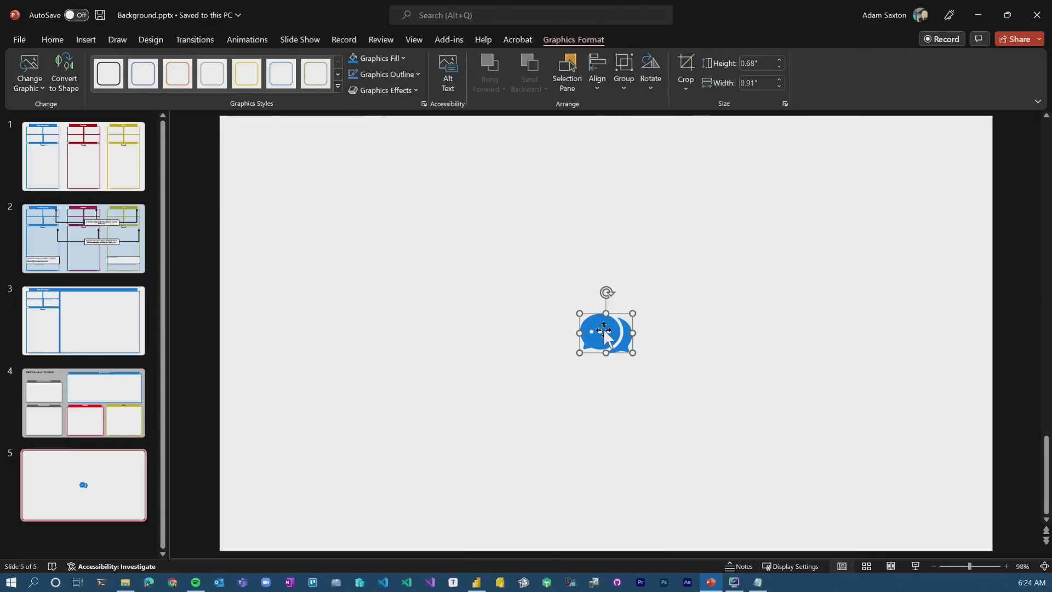
right_click(604, 331)
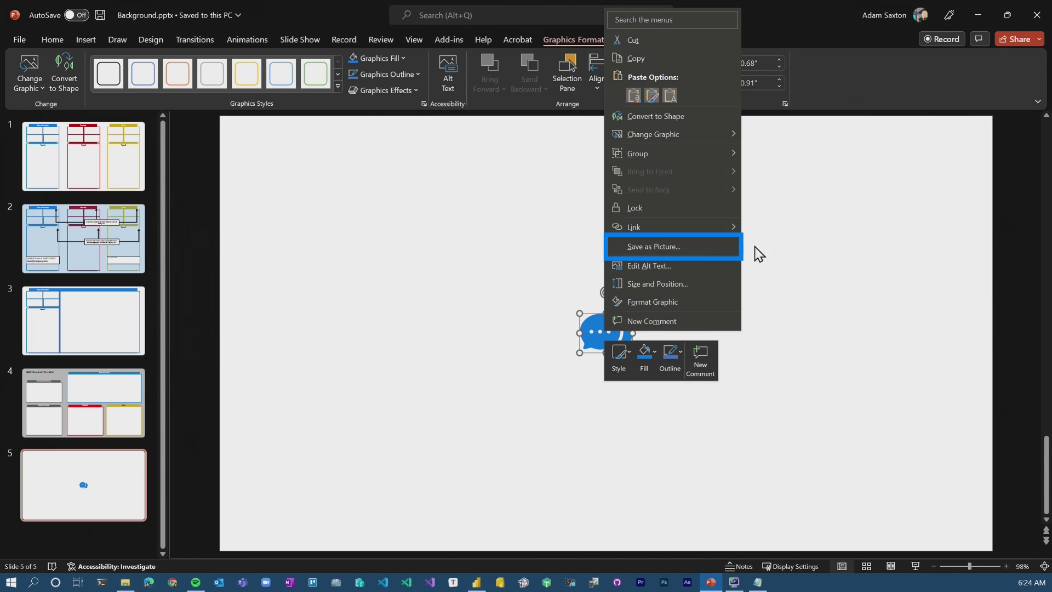
Save the blue icon as a picture, recolour the icon black, and return to Power BI
click(706, 247)
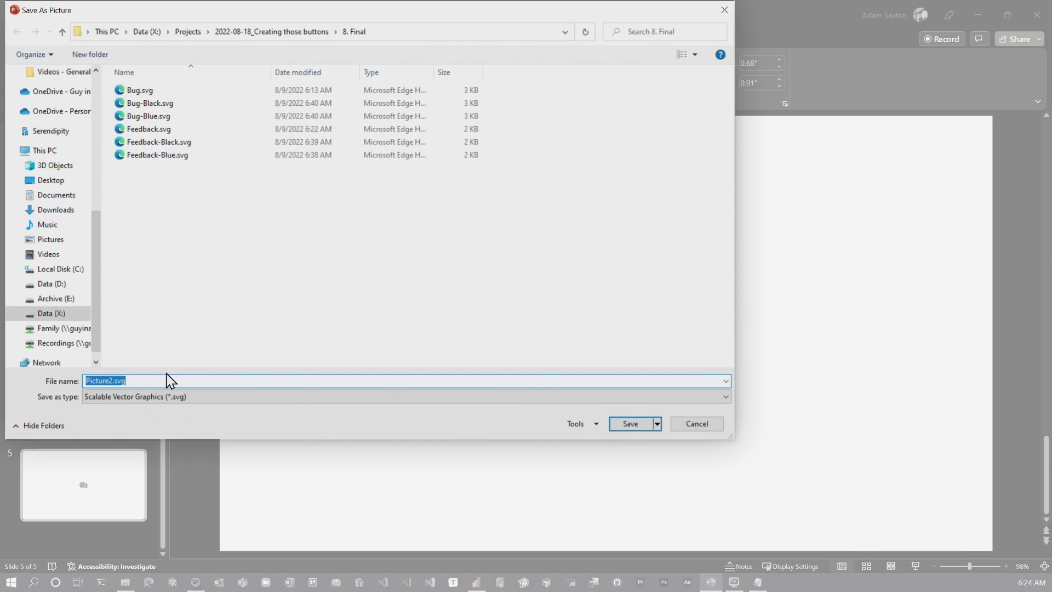
click(721, 426)
click(397, 57)
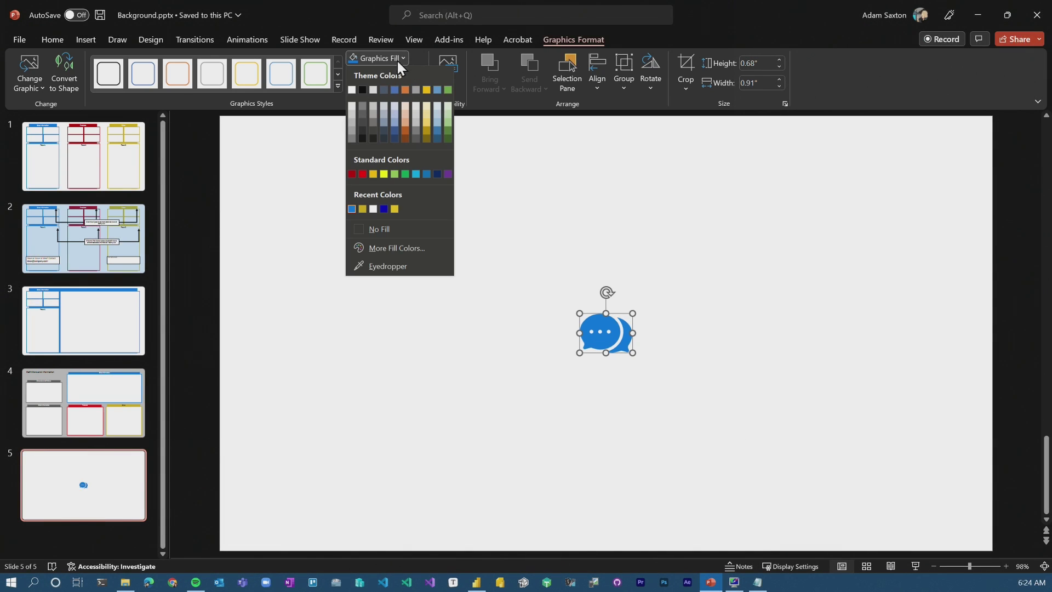
click(364, 90)
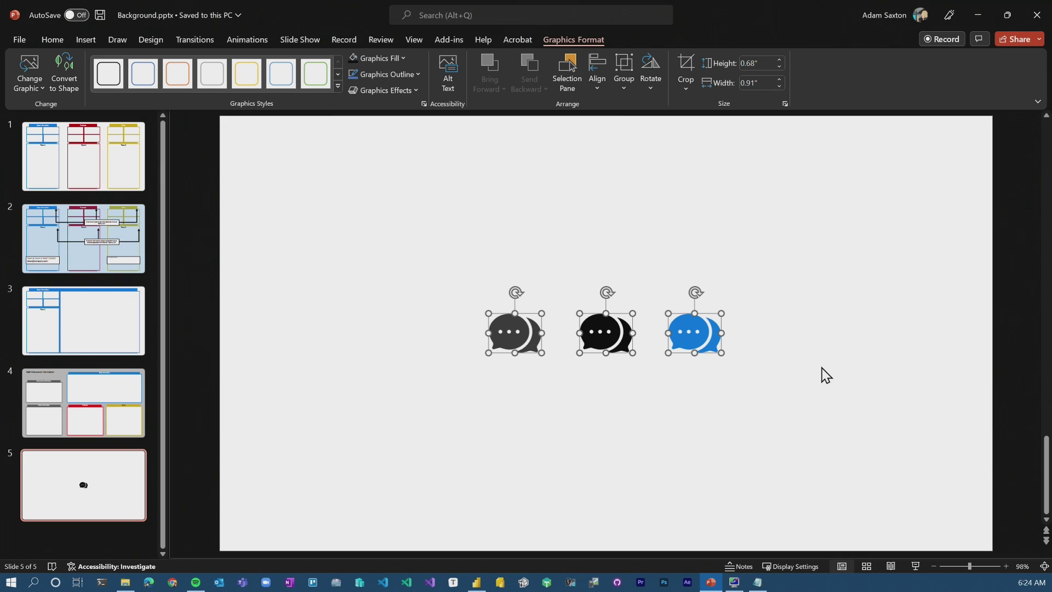
click(476, 582)
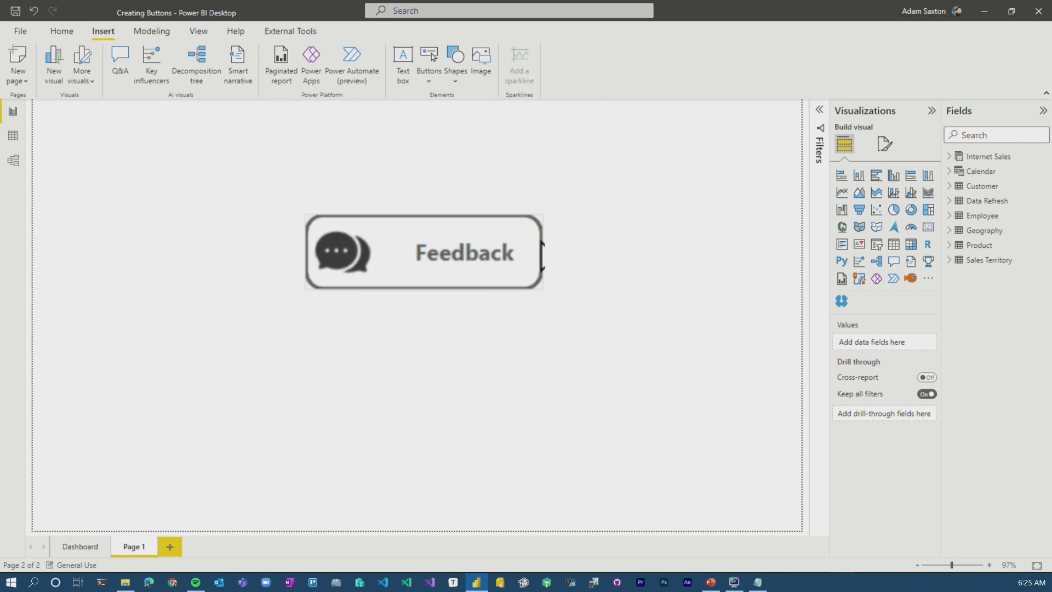
Select the Feedback button, expand Style, and choose the On hover state
click(525, 244)
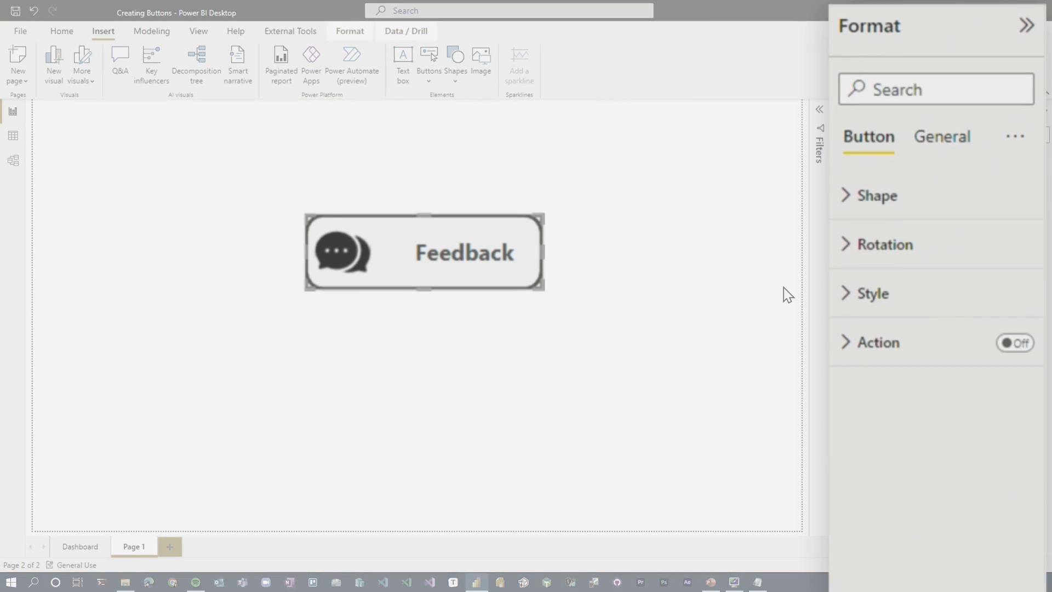
click(892, 296)
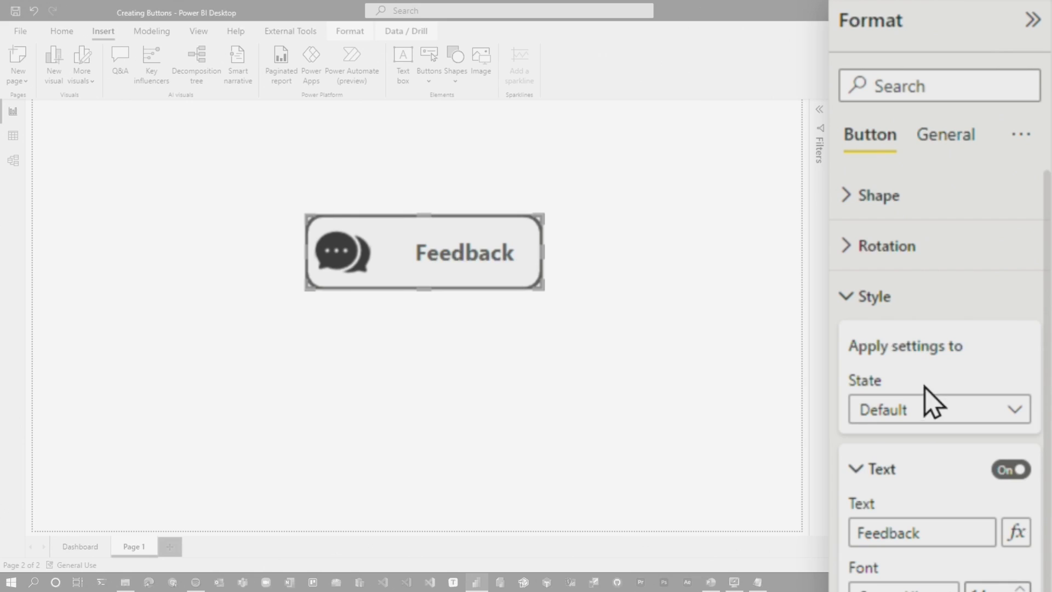
scroll(888, 458, down, 3)
scroll(916, 236, down, 2)
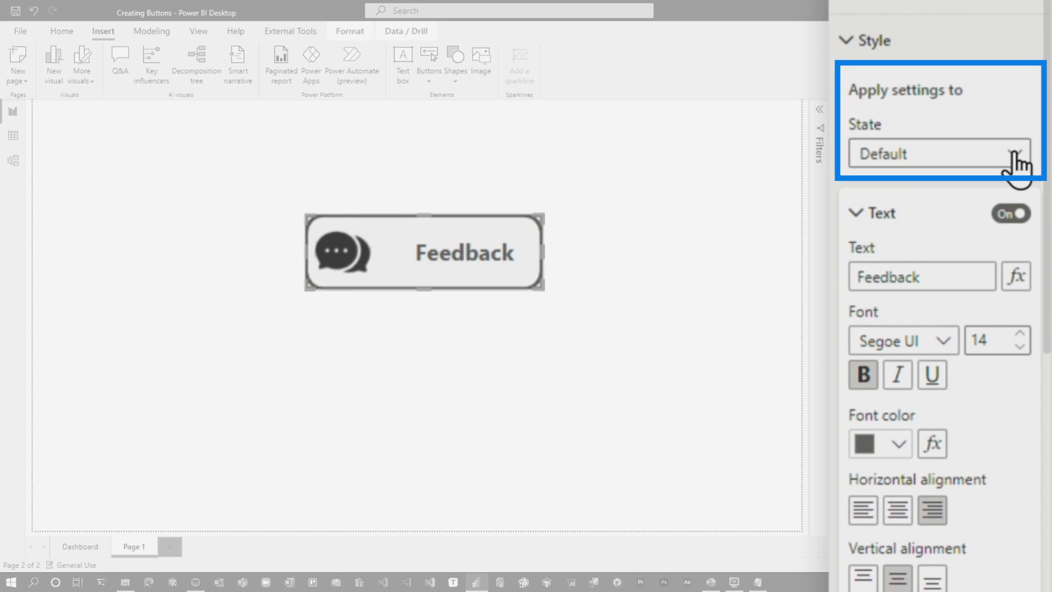
click(1018, 160)
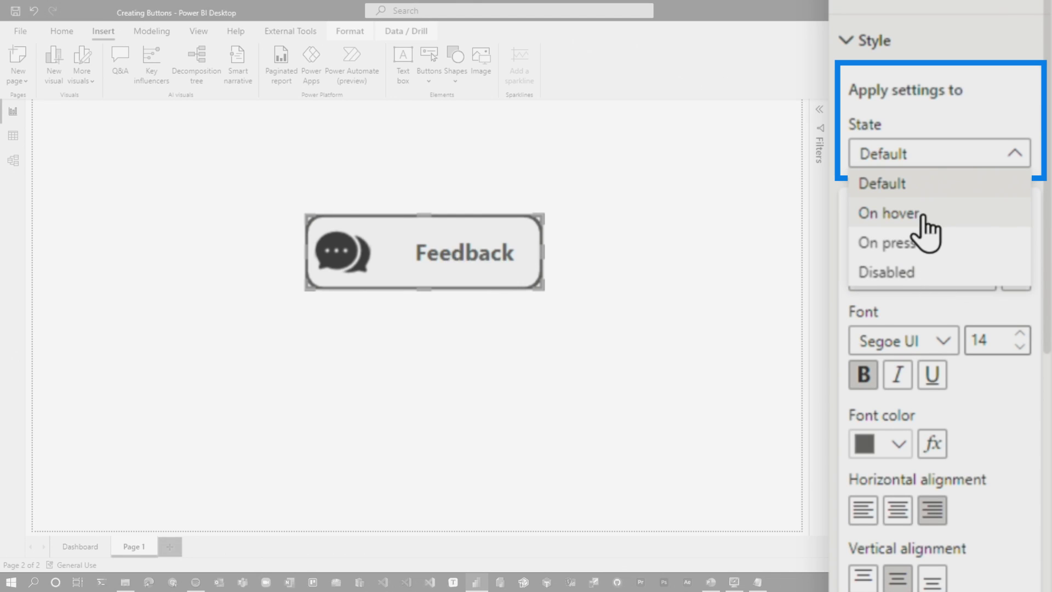
click(926, 233)
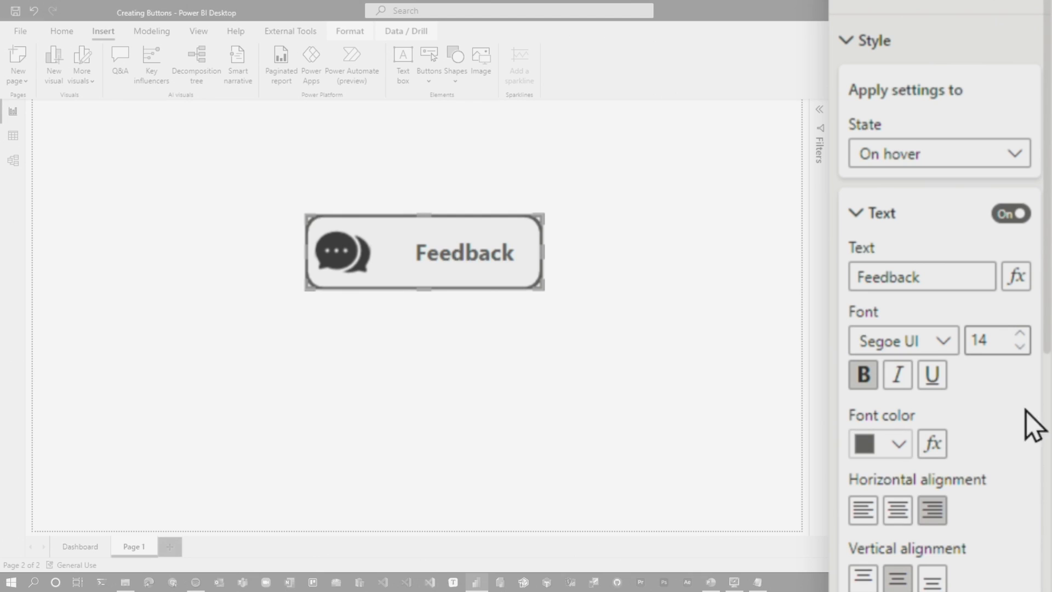
scroll(1007, 415, down, 2)
scroll(1008, 416, down, 1)
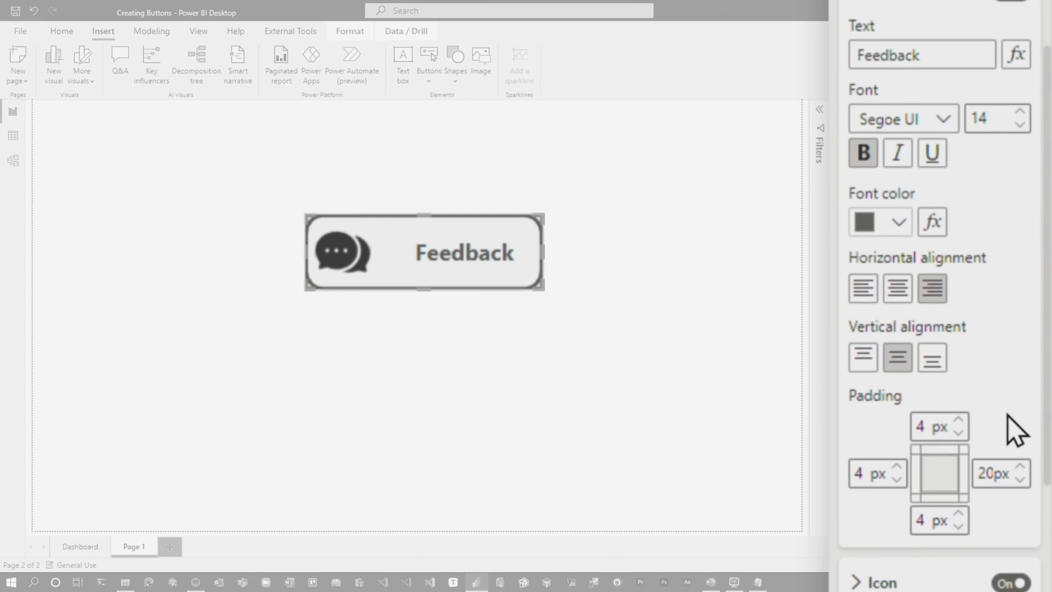
scroll(1008, 415, up, 1)
Set the hover text colour to blue (#0079EB)
click(899, 339)
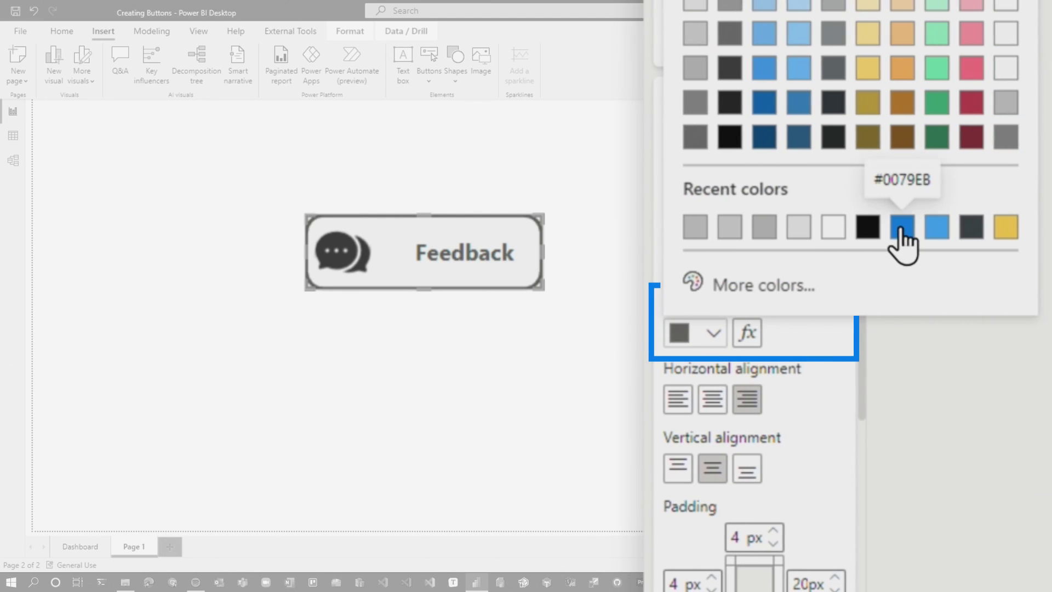
click(901, 228)
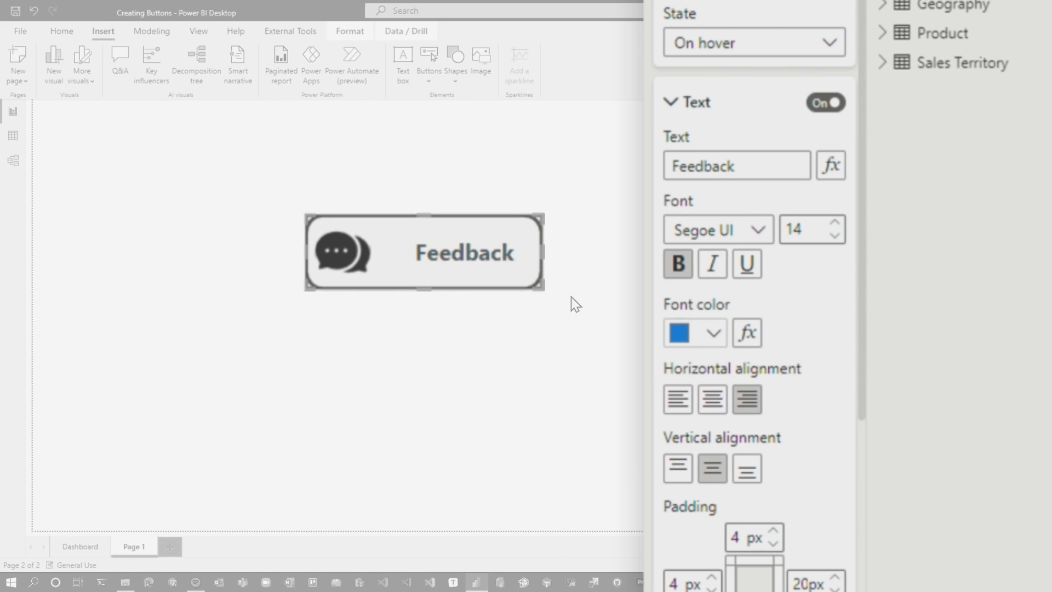
click(674, 99)
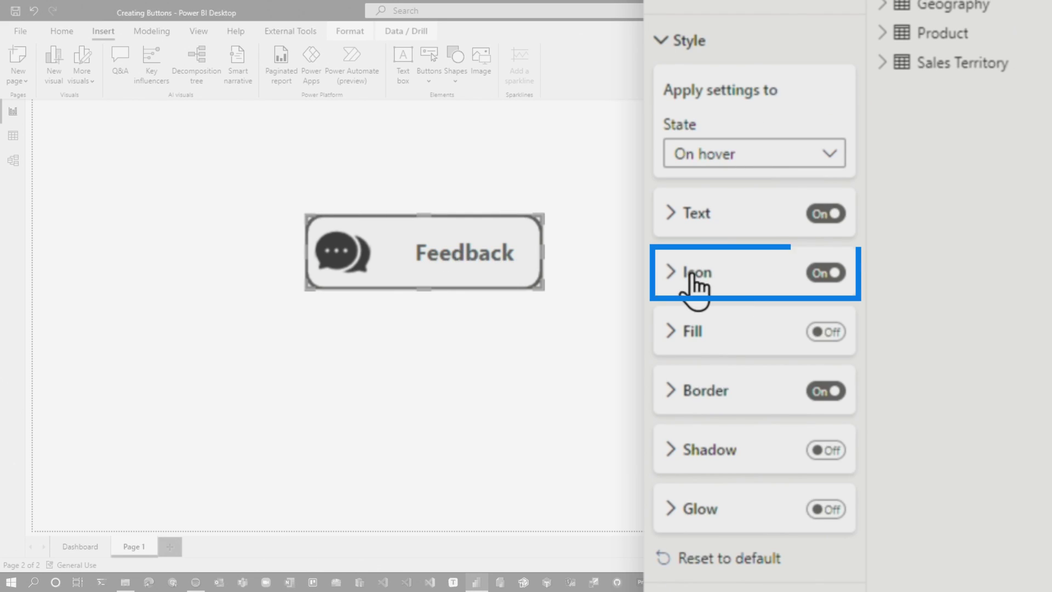
Replace the hover icon image with Feedback-Blue.svg
click(696, 279)
scroll(799, 552, down, 3)
scroll(780, 576, down, 1)
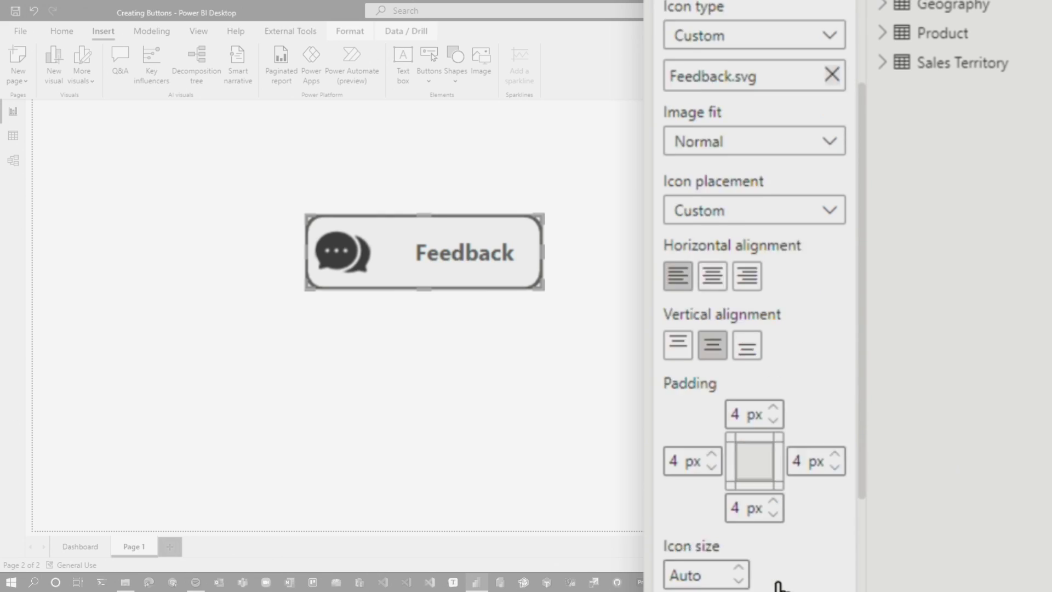
scroll(698, 578, down, 2)
scroll(842, 306, up, 3)
scroll(756, 262, up, 2)
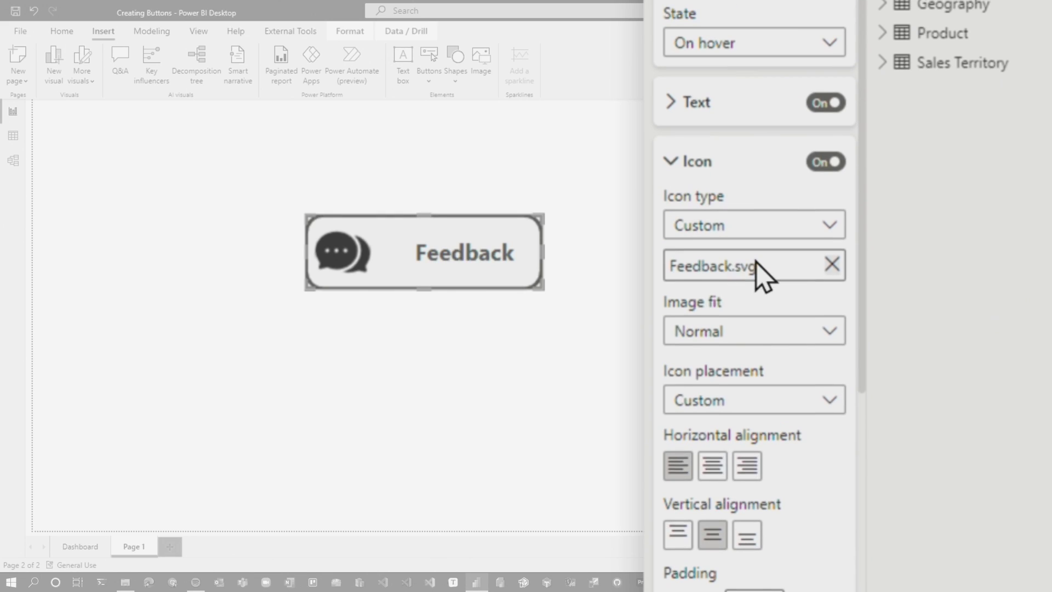
click(833, 265)
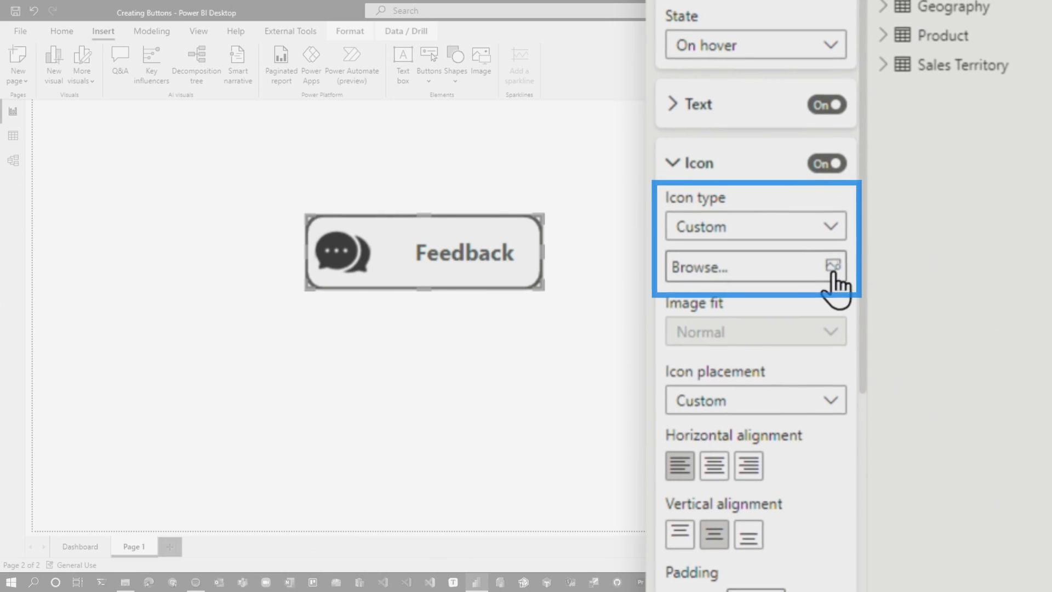
click(832, 264)
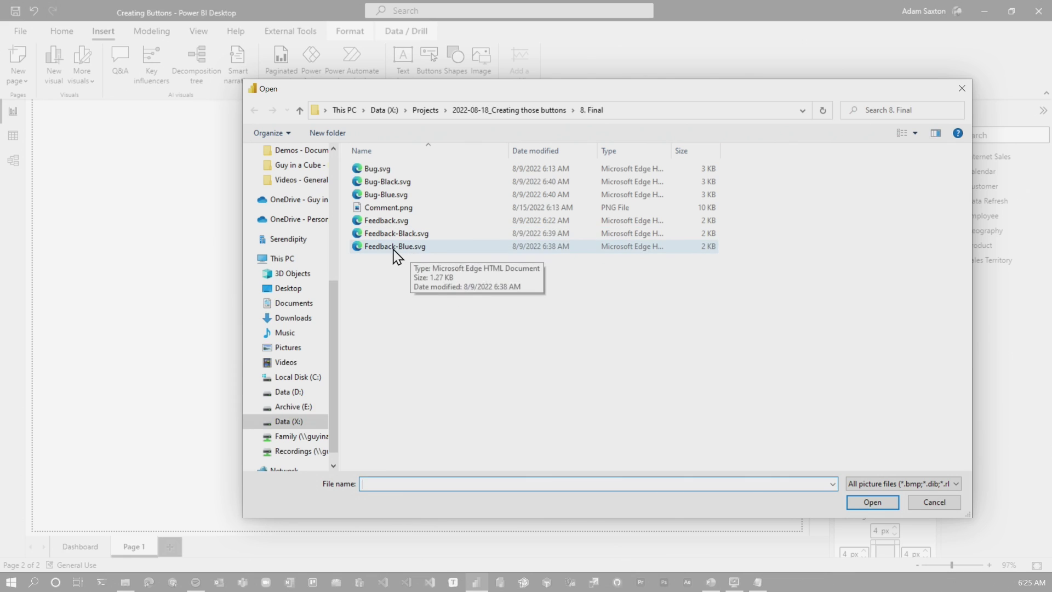
double_click(426, 247)
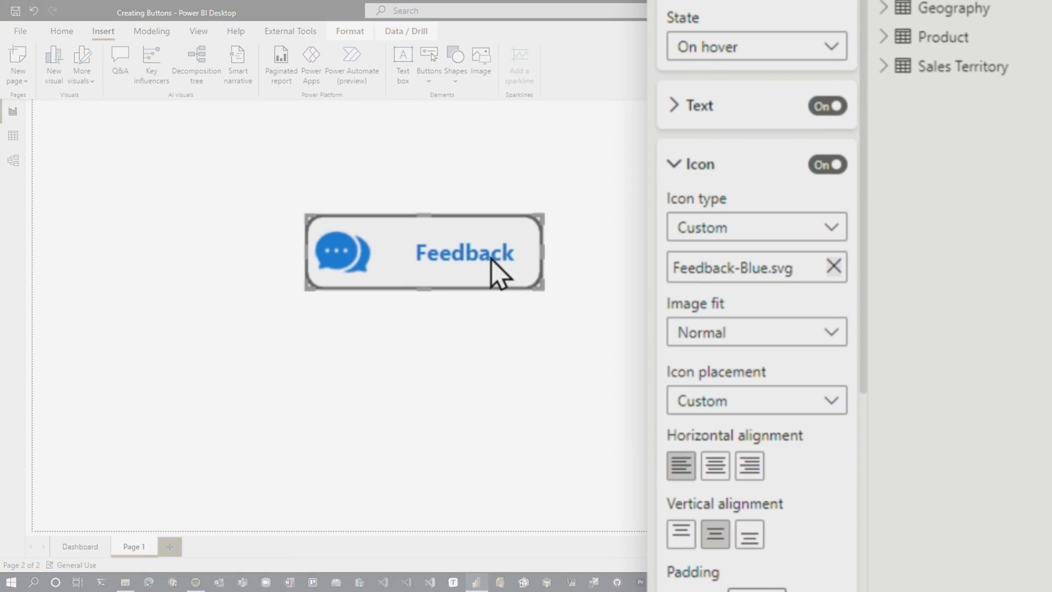
click(712, 172)
Set the hover border colour to blue
click(730, 392)
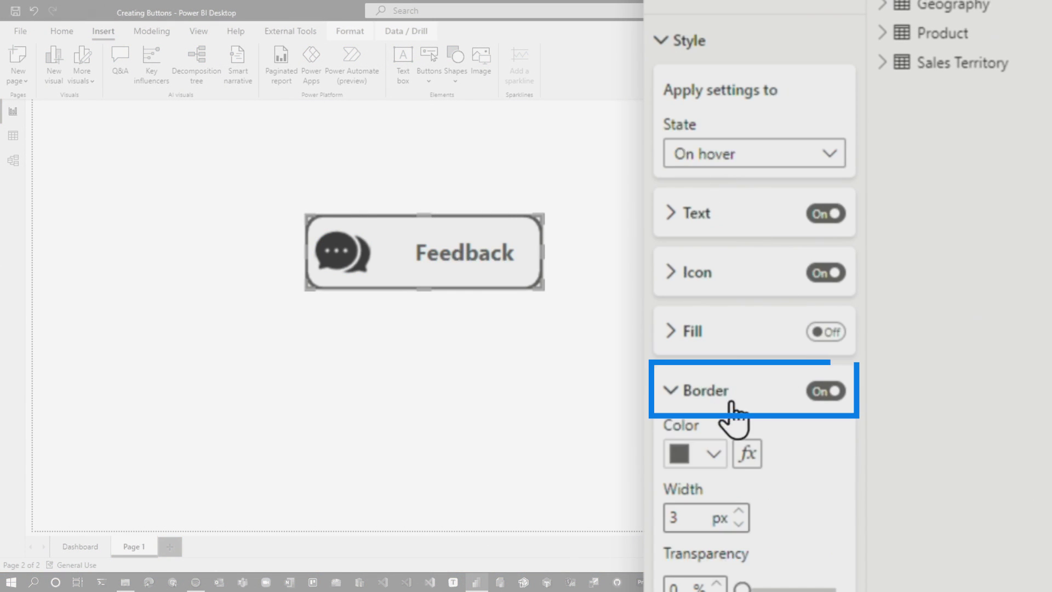
click(713, 457)
click(695, 347)
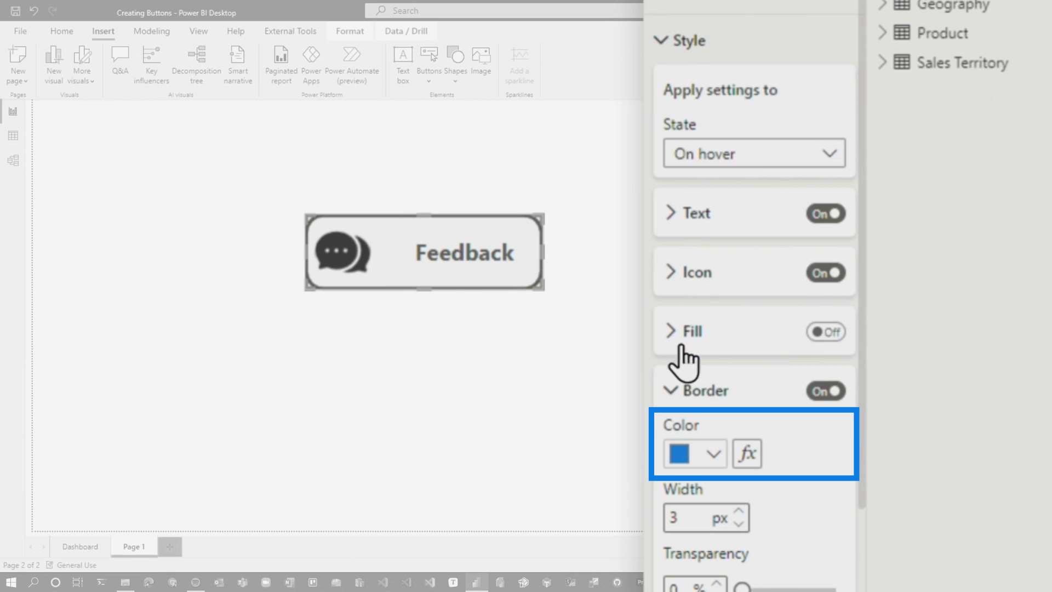
click(695, 391)
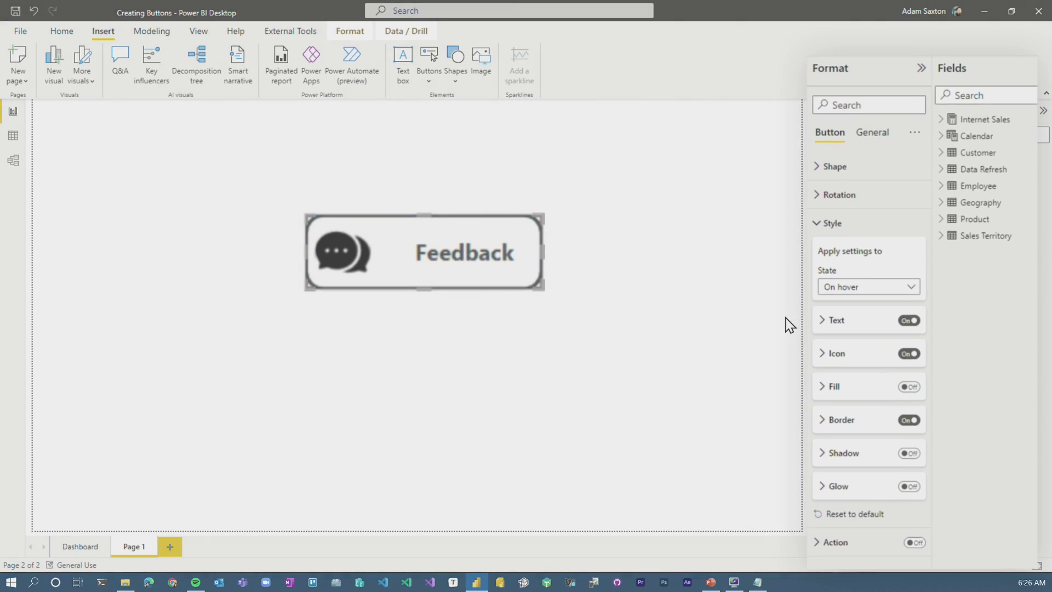
click(886, 305)
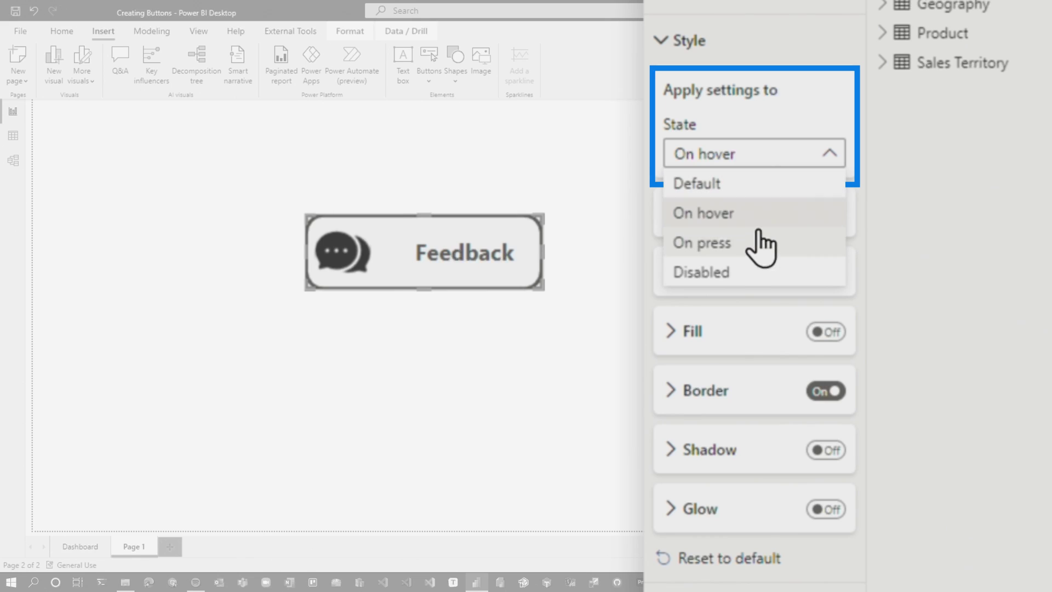
Switch to the On press state and change its text colour
click(761, 244)
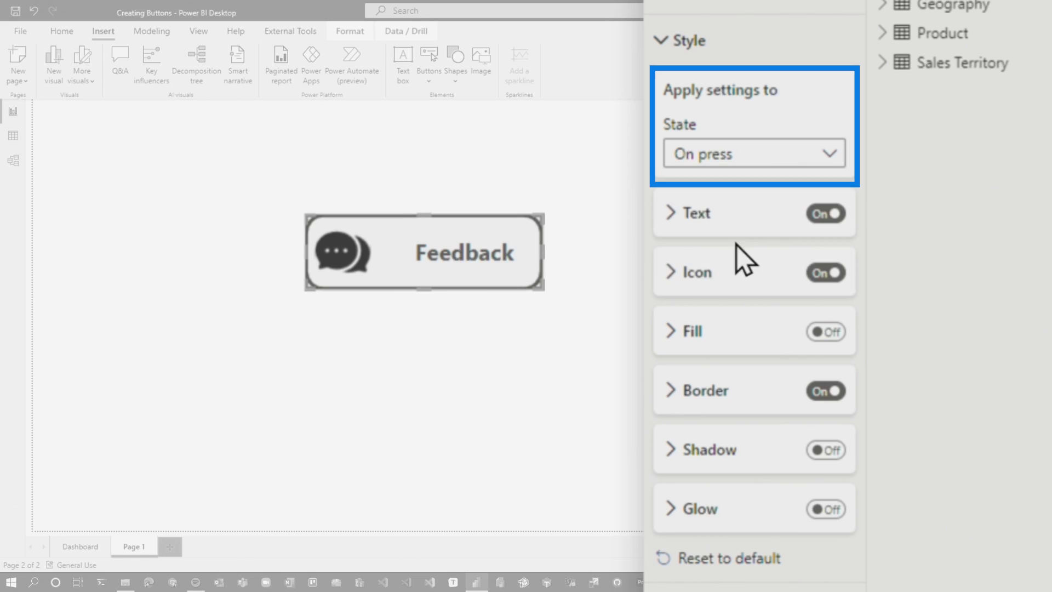
click(696, 218)
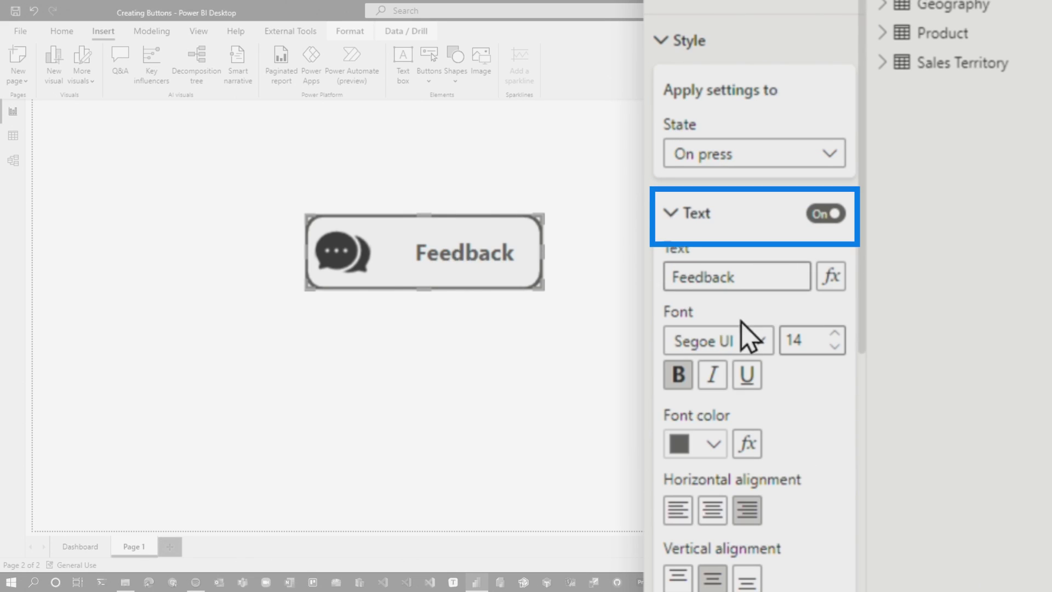
click(714, 444)
click(729, 57)
click(707, 216)
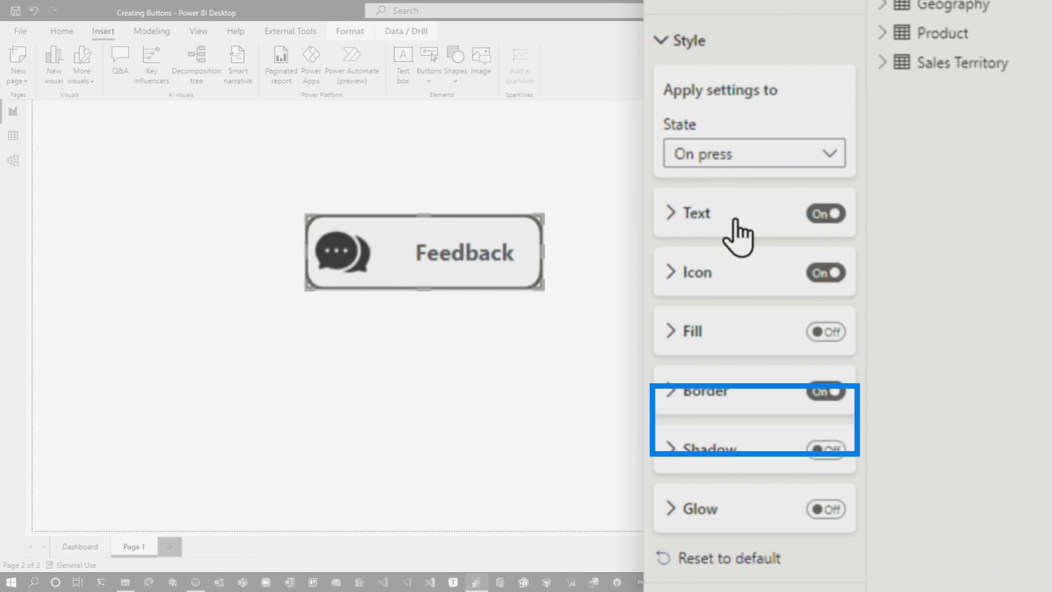
Replace the press icon image with Feedback-Black.svg
click(699, 275)
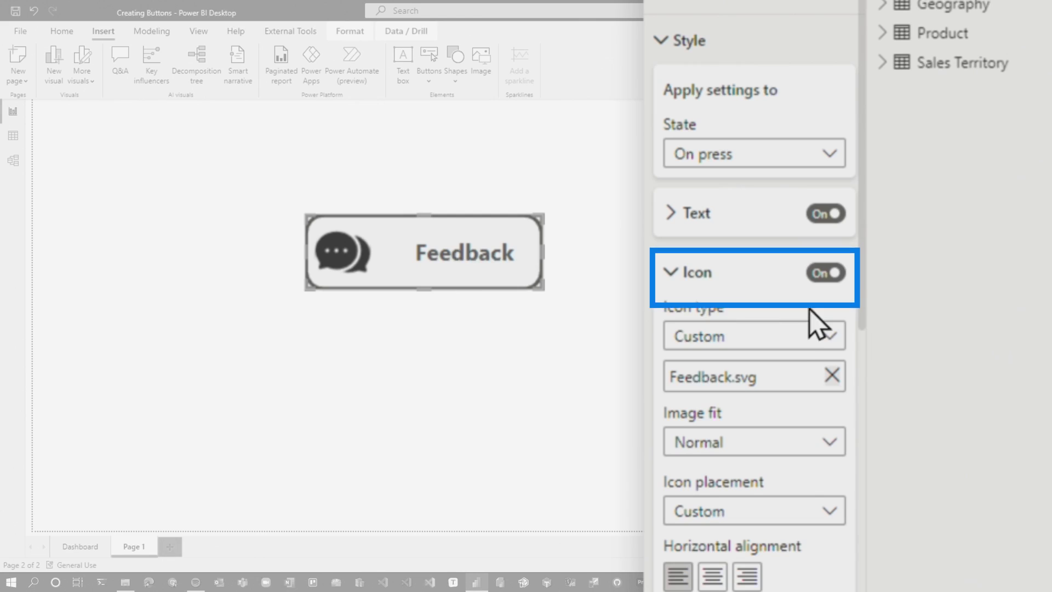
click(832, 379)
double_click(411, 238)
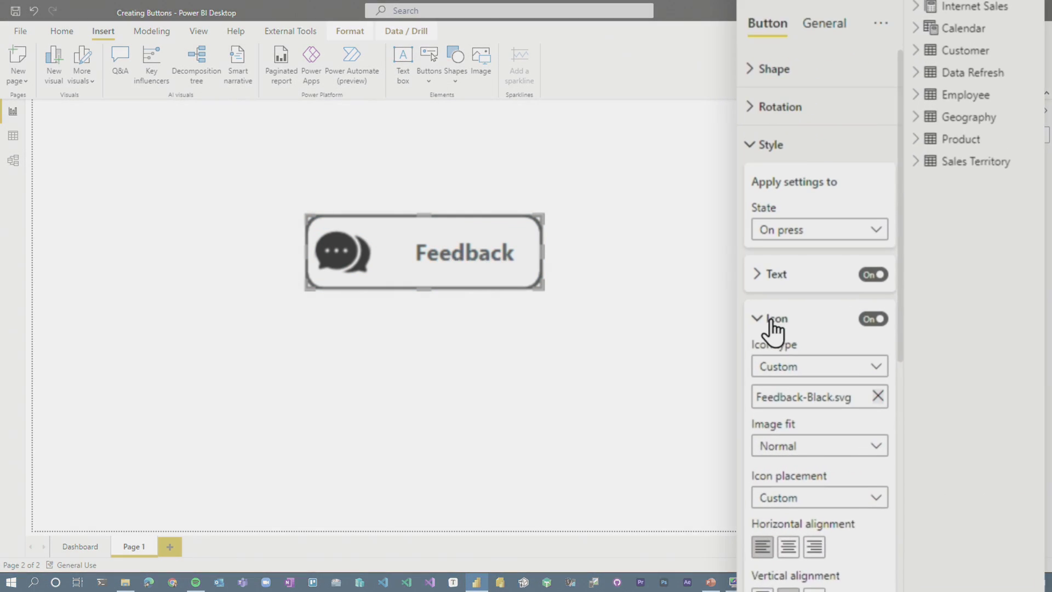
click(771, 322)
Set the press border colour to black and preview the pressed button
click(736, 379)
click(717, 454)
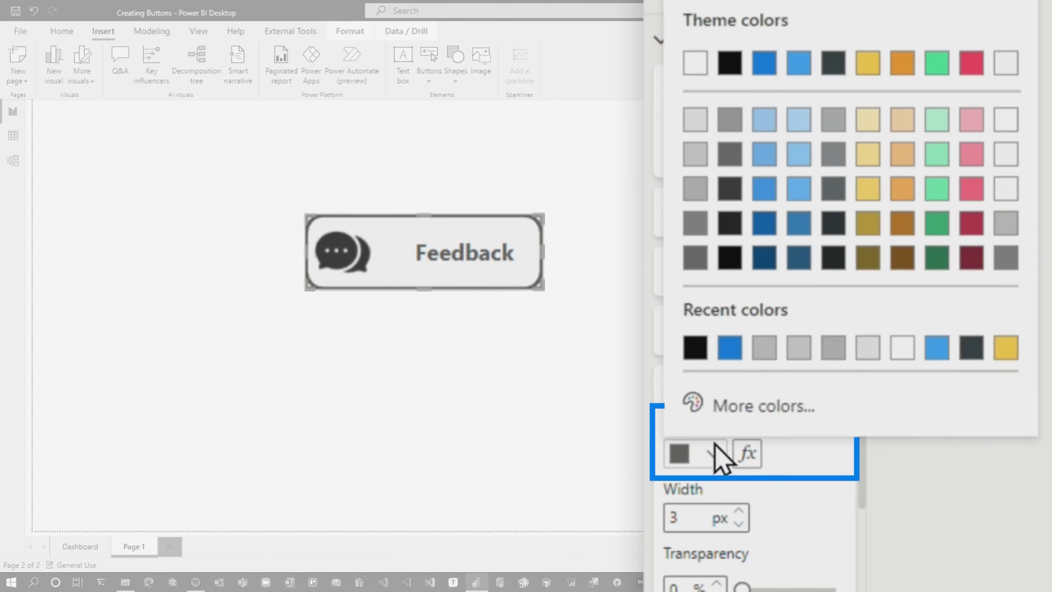
click(728, 63)
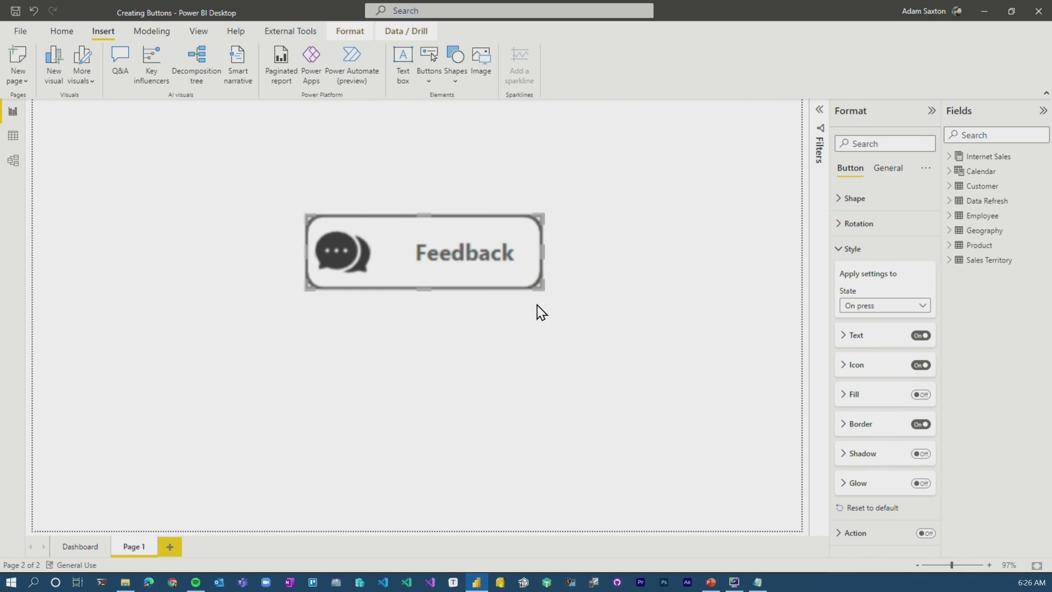
click(480, 278)
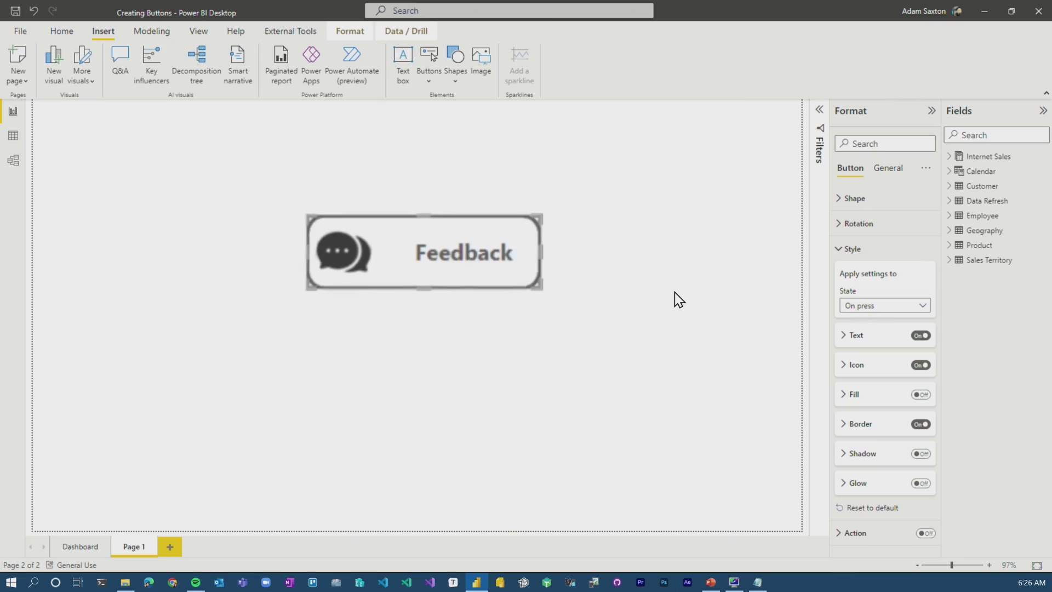